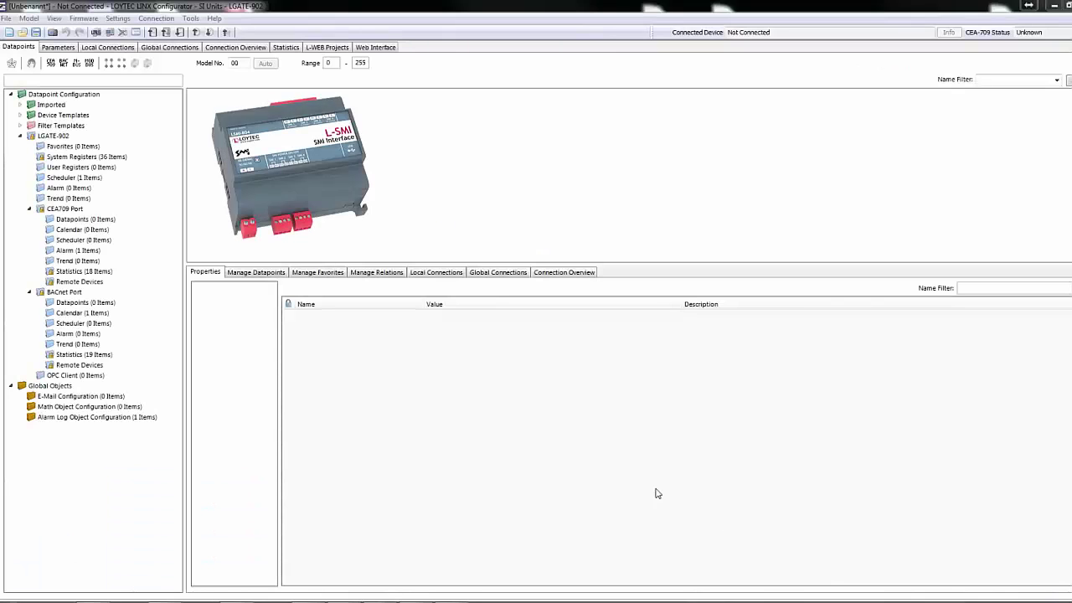
Step: Open the Settings menu in the menu bar
left_click(118, 19)
Step: Check USB > SMI under Project Settings > System Settings and confirm with OK
left_click(127, 32)
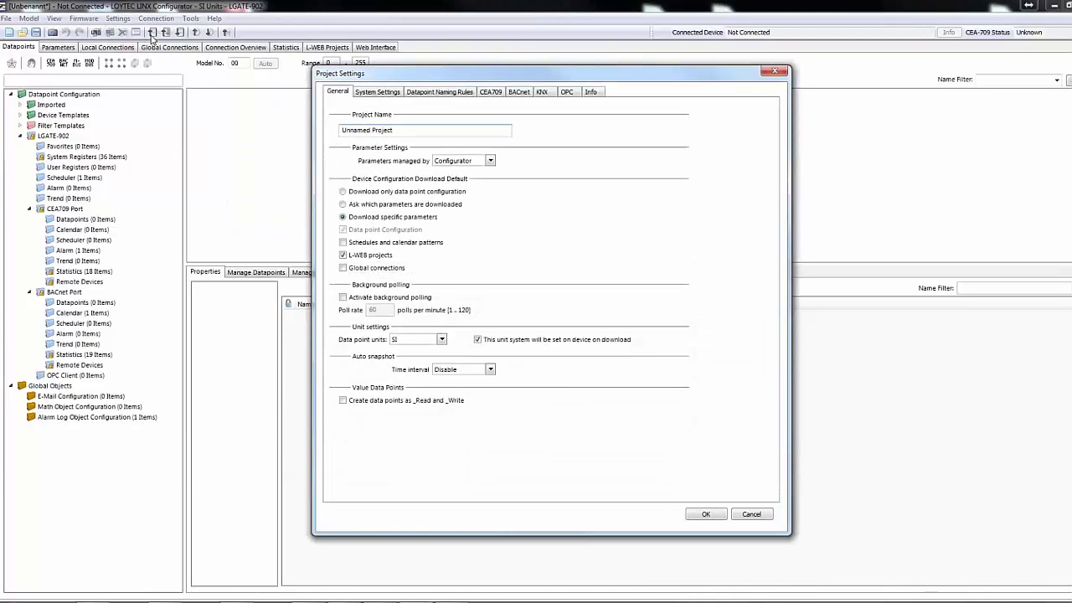
left_click(374, 93)
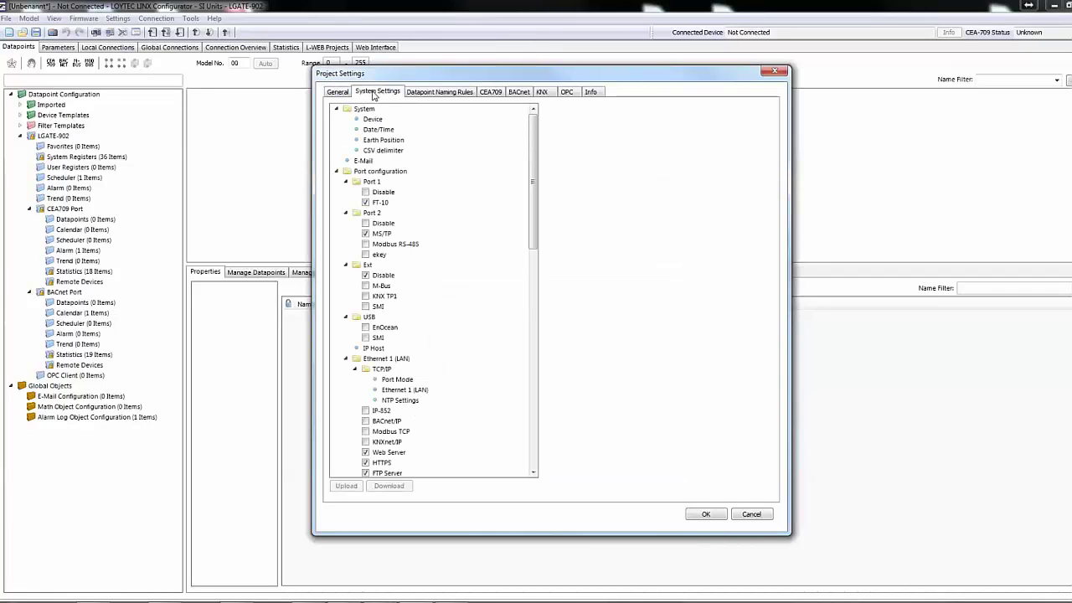
left_click(365, 337)
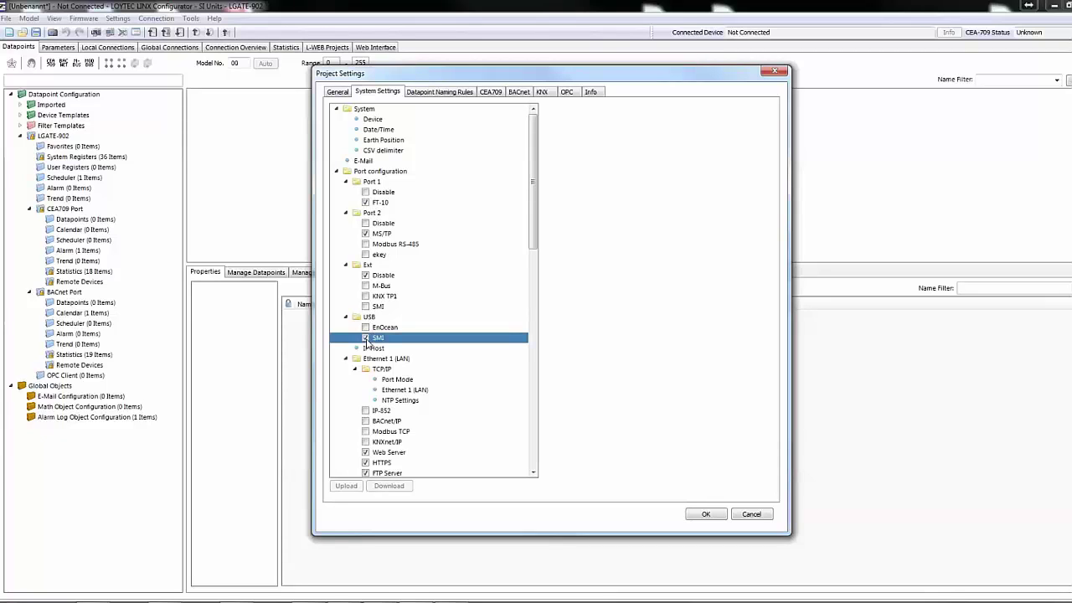
left_click(705, 514)
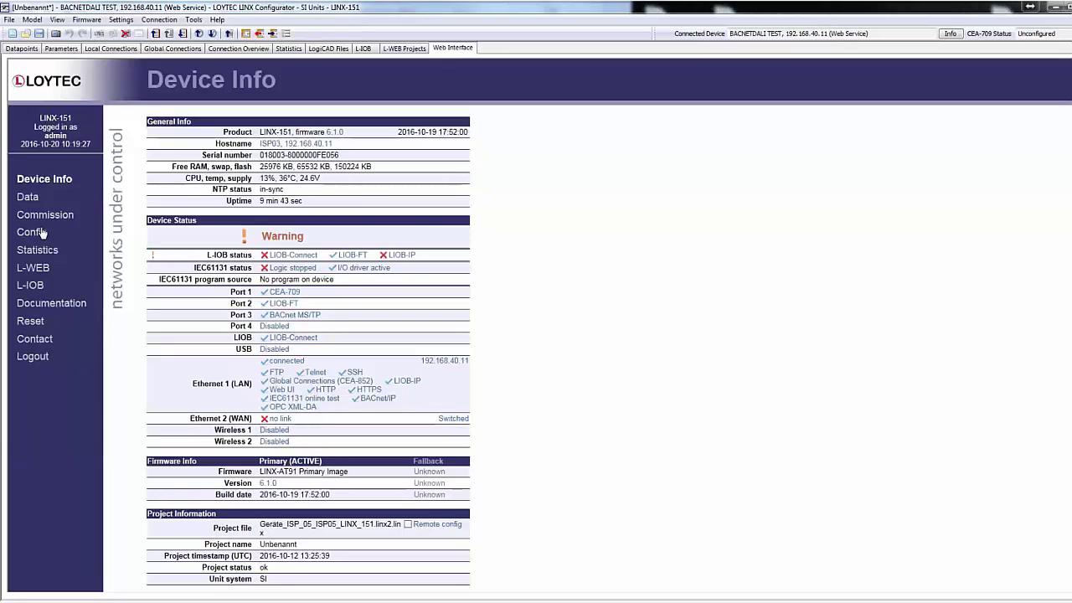
Step: Download the LINX-151 configuration backup zip from Config > Backup/Restore and save it
left_click(41, 233)
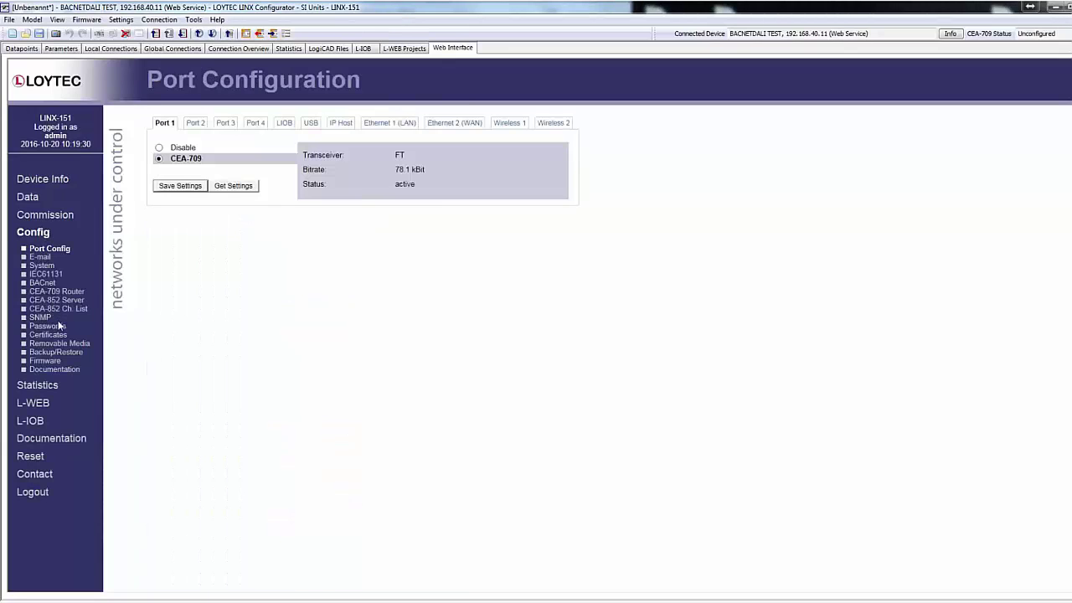
left_click(73, 353)
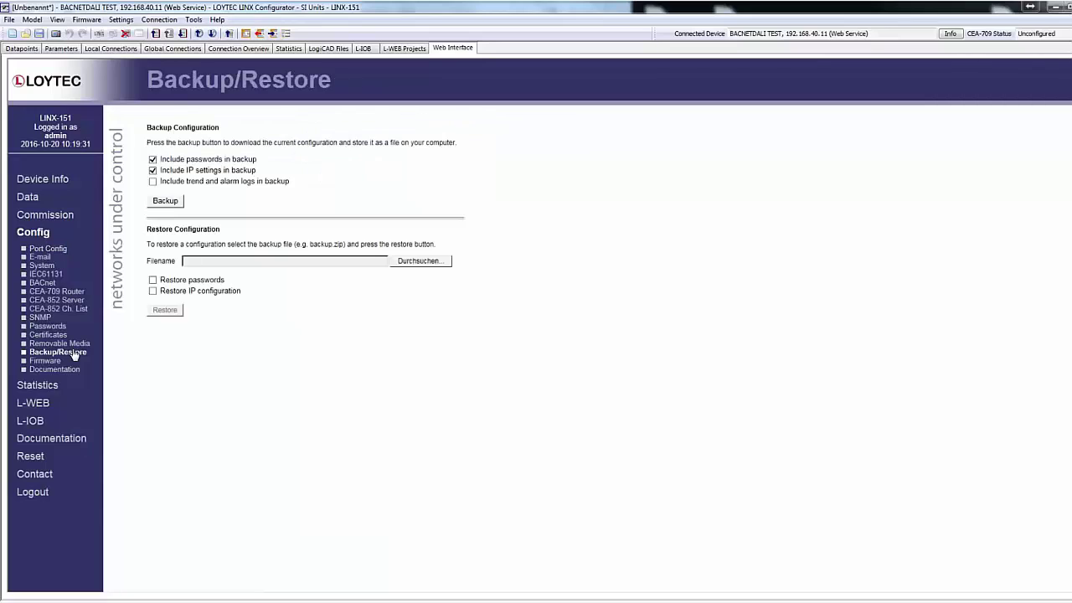
left_click(164, 202)
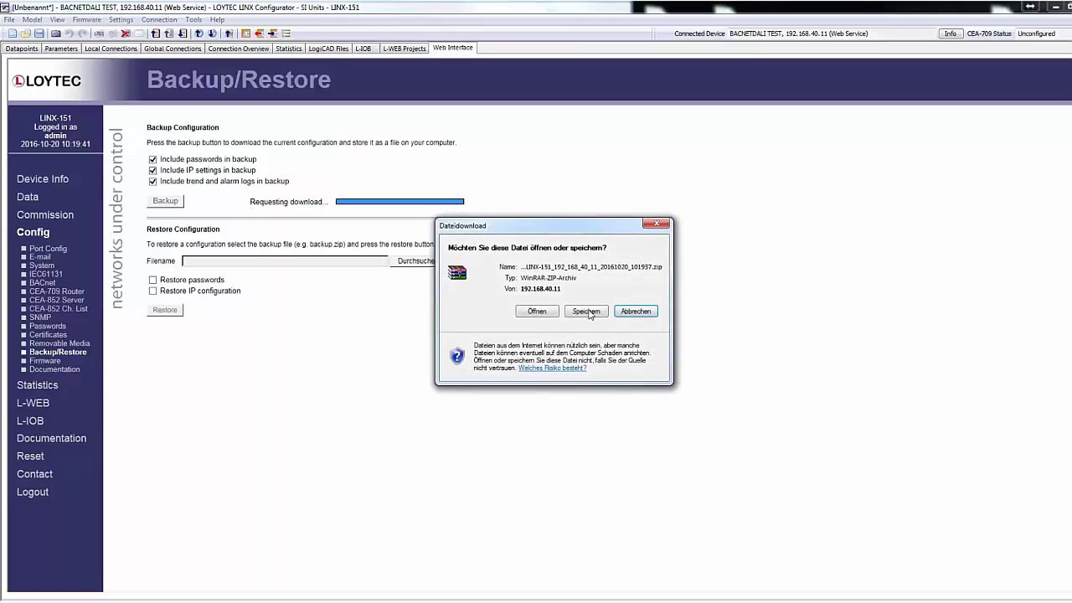
left_click(576, 314)
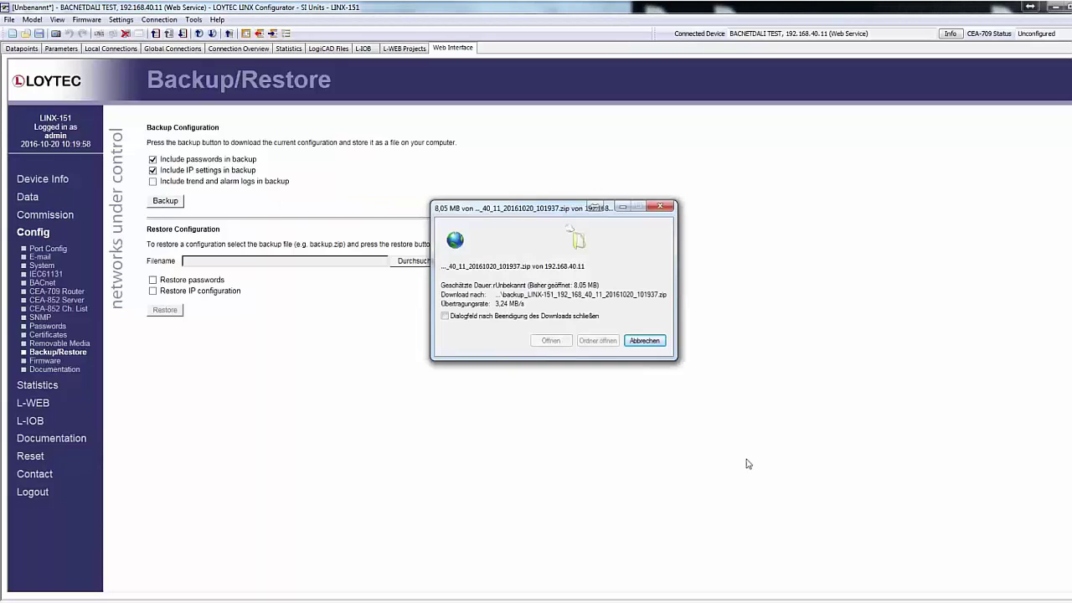
left_click(644, 340)
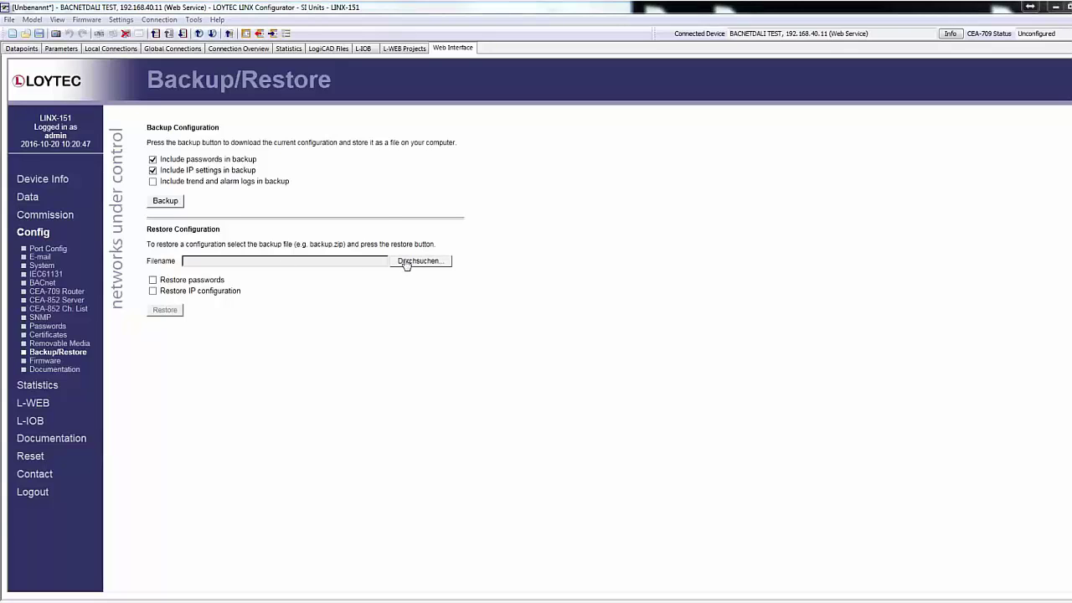
Step: Choose the saved LINX-151 backup zip as restore file, excluding passwords and IP configuration
left_click(404, 261)
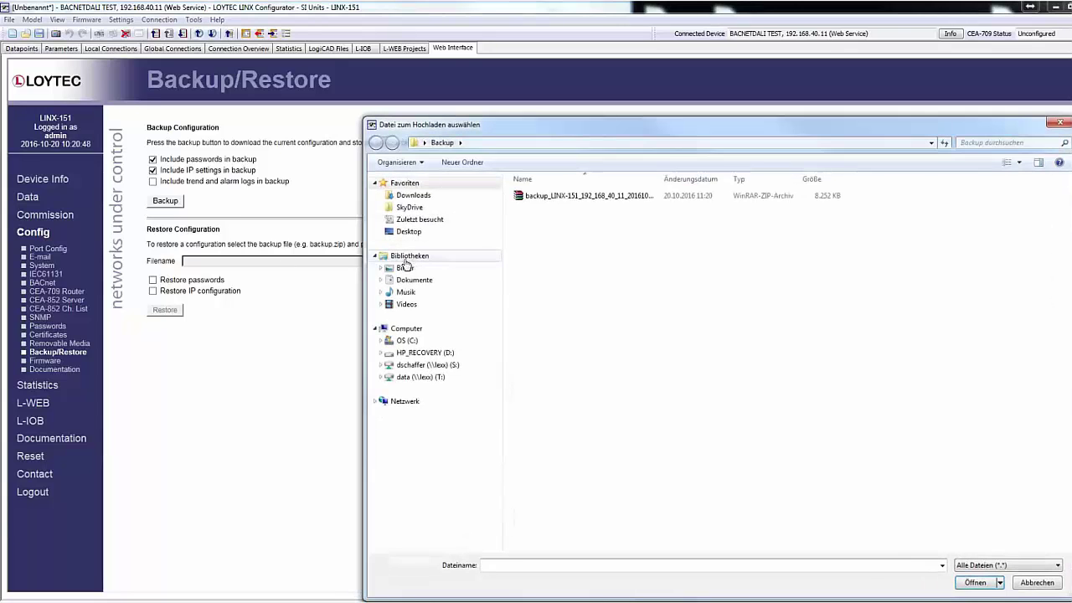
left_click(557, 197)
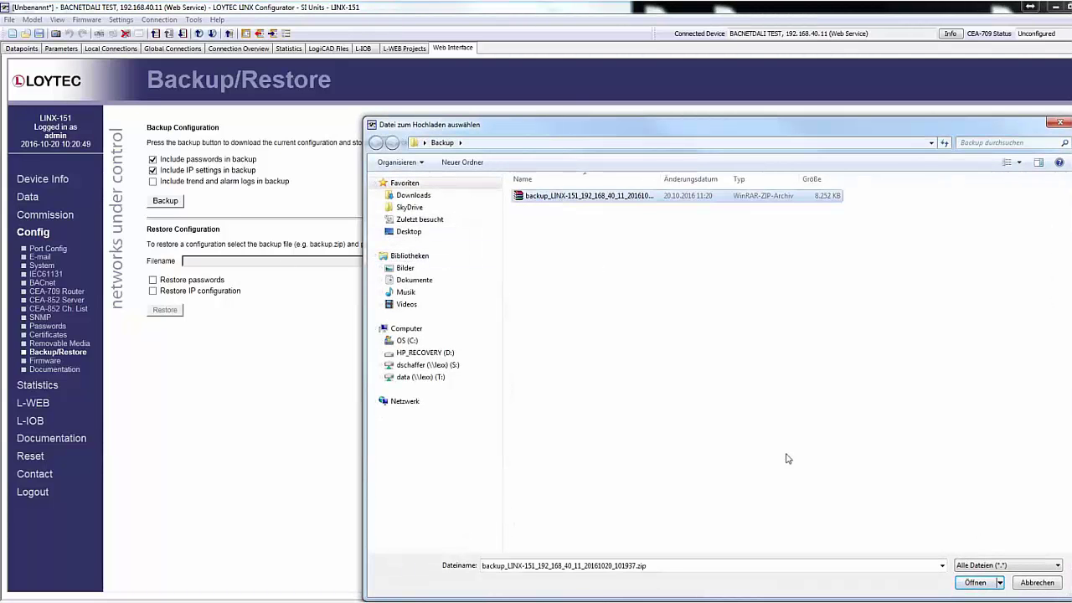
left_click(975, 583)
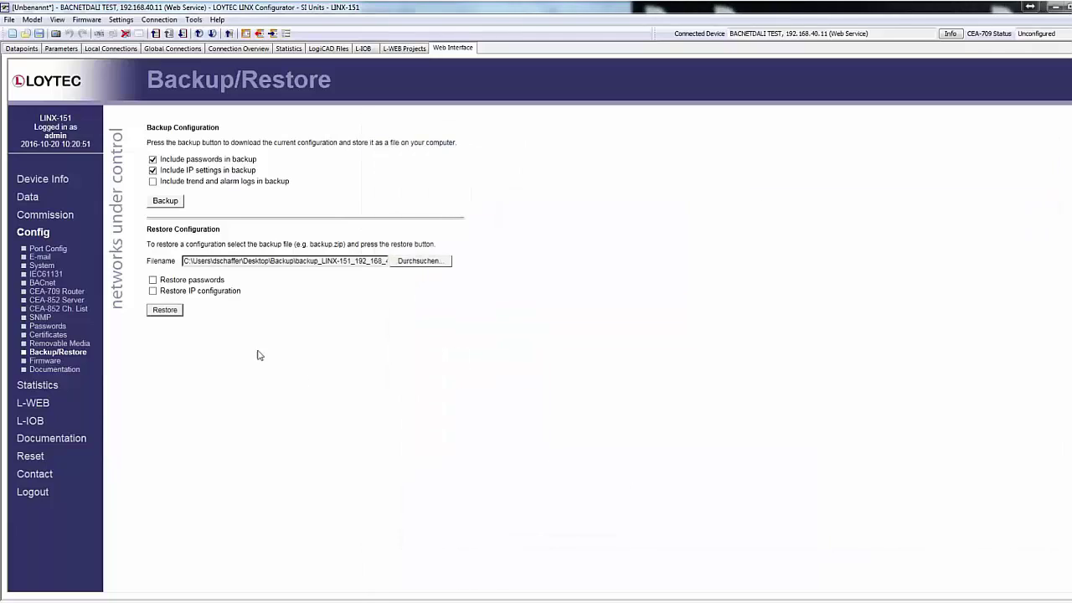
left_click(152, 281)
left_click(153, 292)
left_click(152, 280)
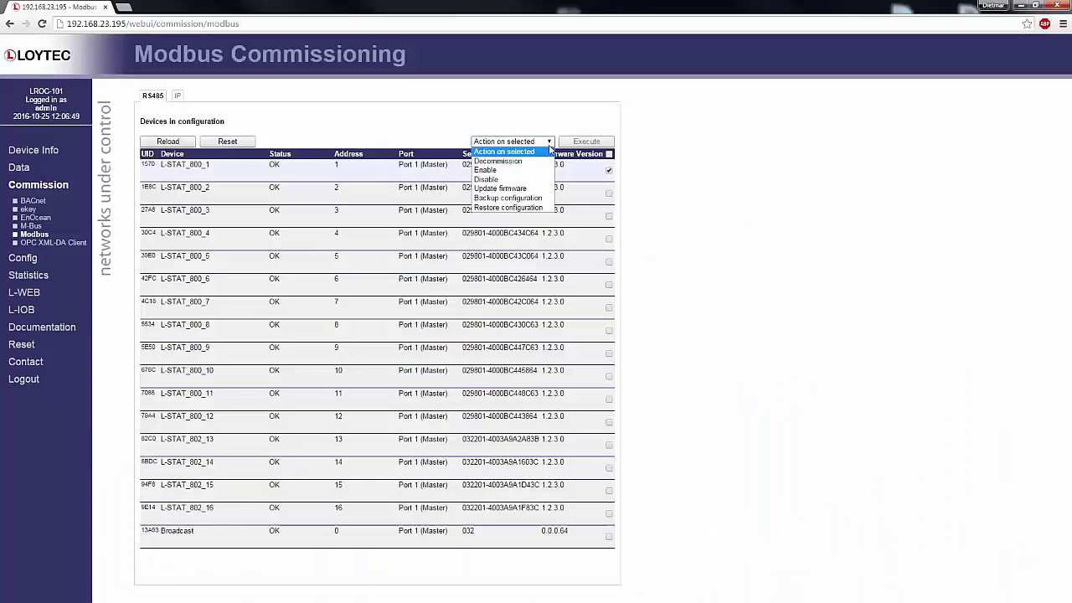
Step: Back up the configuration of L-STAT_800_1 to a file
left_click(540, 202)
left_click(578, 143)
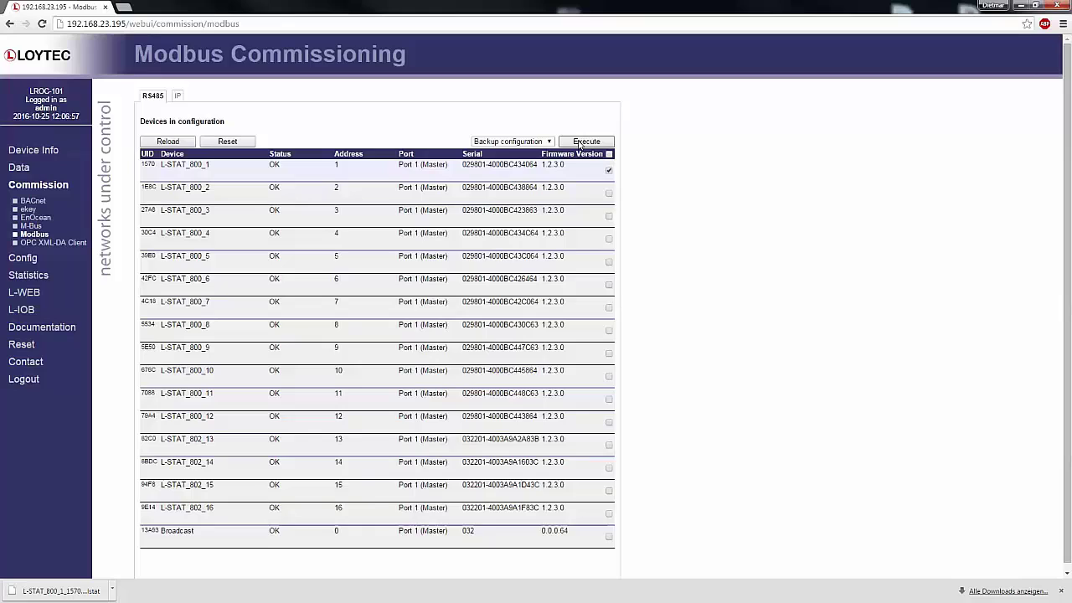
left_click(609, 169)
Step: Restore the L-STAT_800_1 .lstat backup onto L-STAT_802_16
left_click(609, 513)
left_click(519, 141)
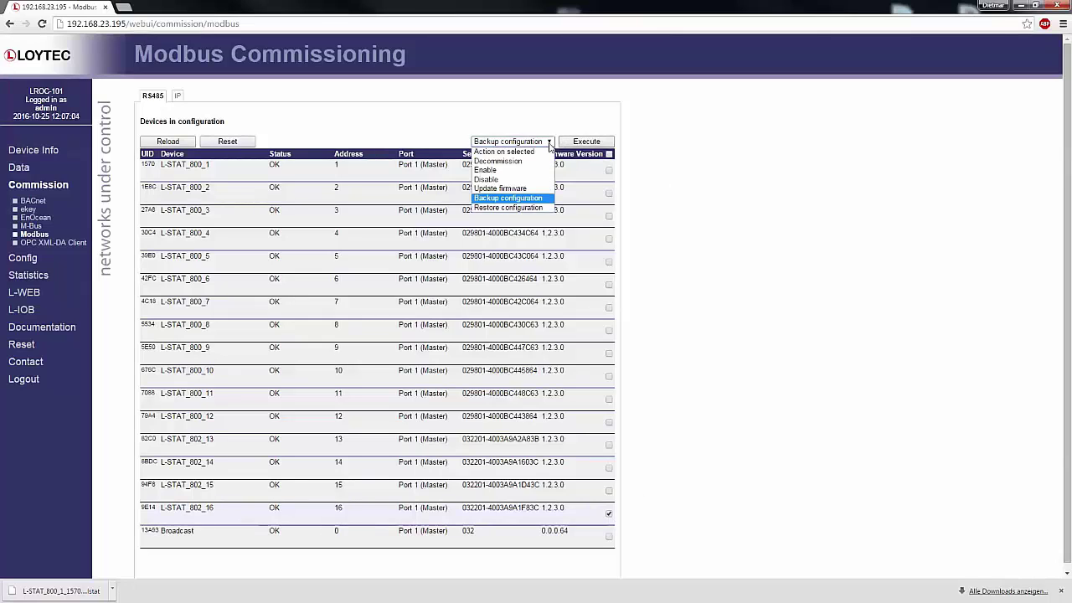
left_click(533, 208)
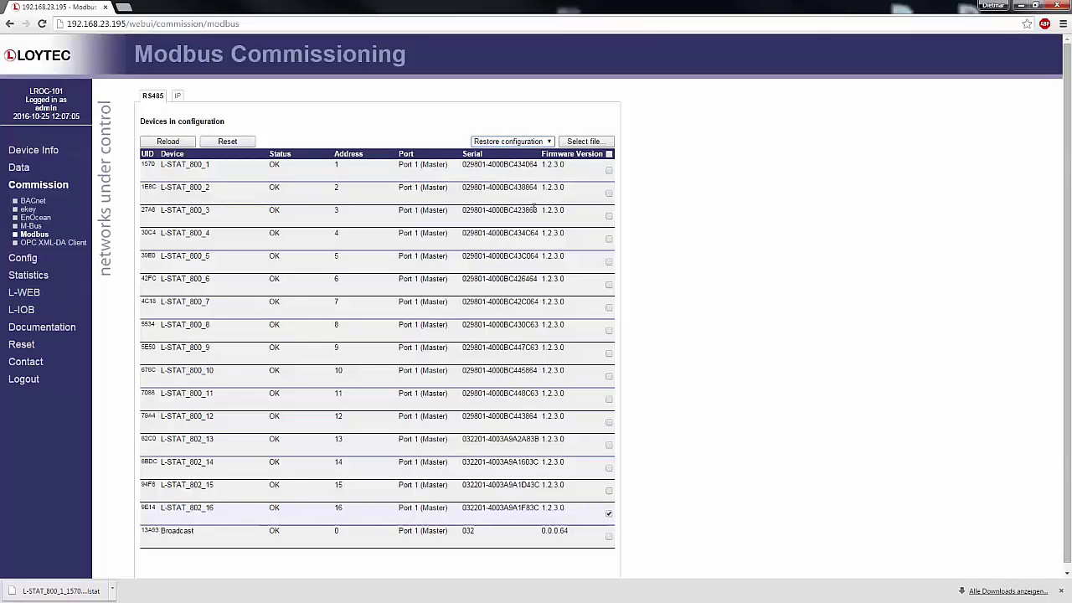
left_click(583, 142)
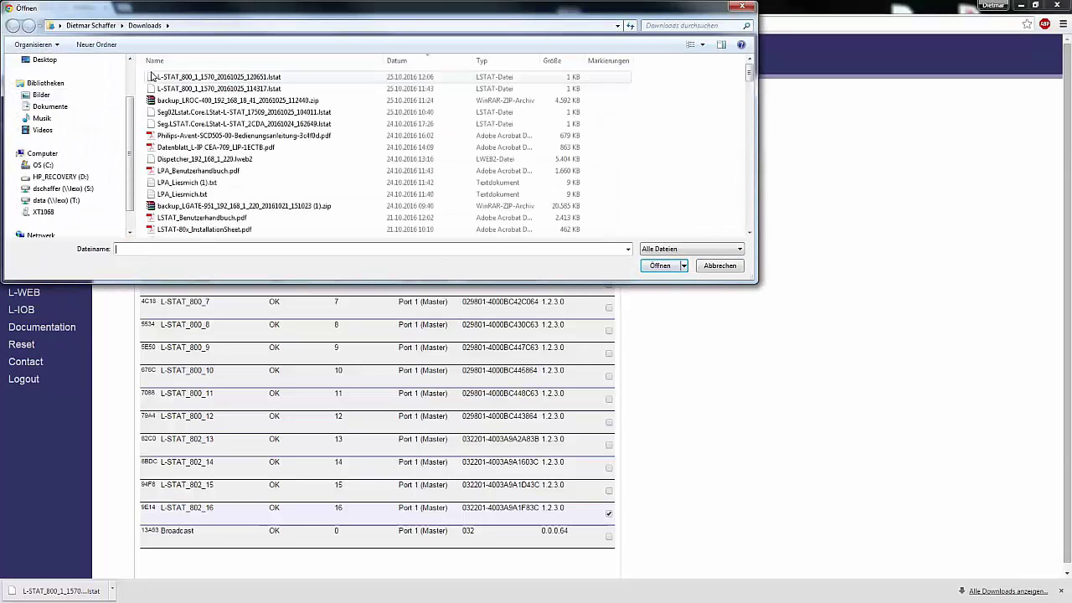
double_click(158, 74)
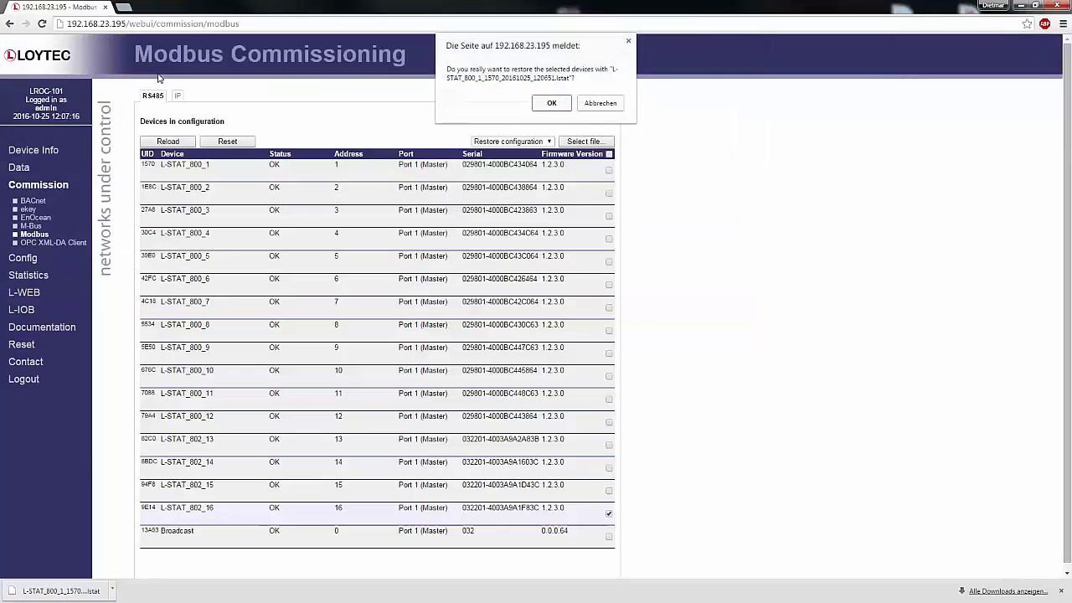
left_click(551, 104)
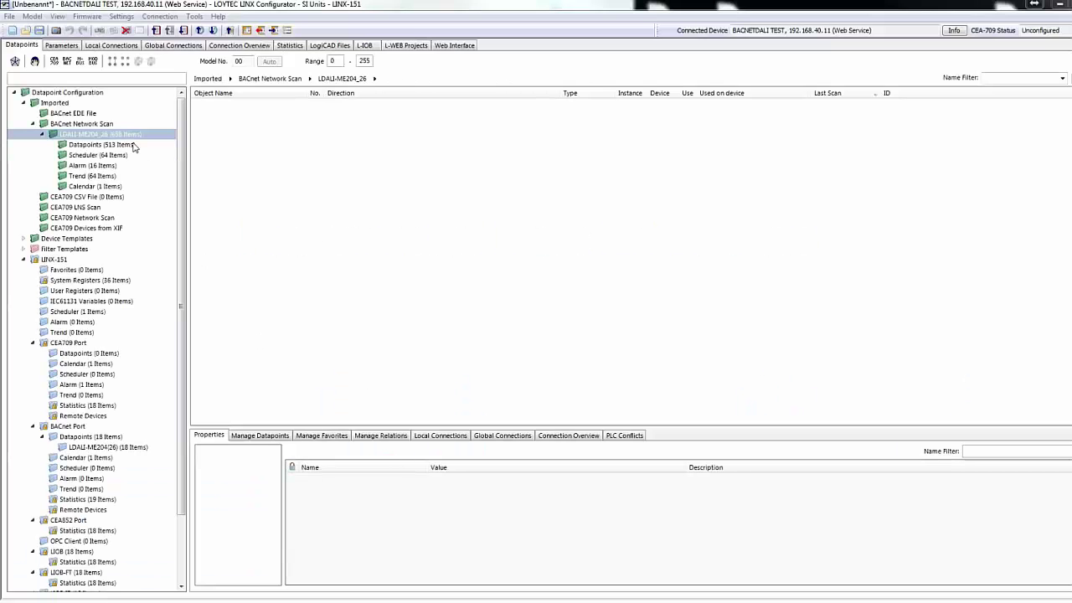
Step: Run a BACnet network scan of LDALI-ME204's objects, importing 978 items
left_click(107, 125)
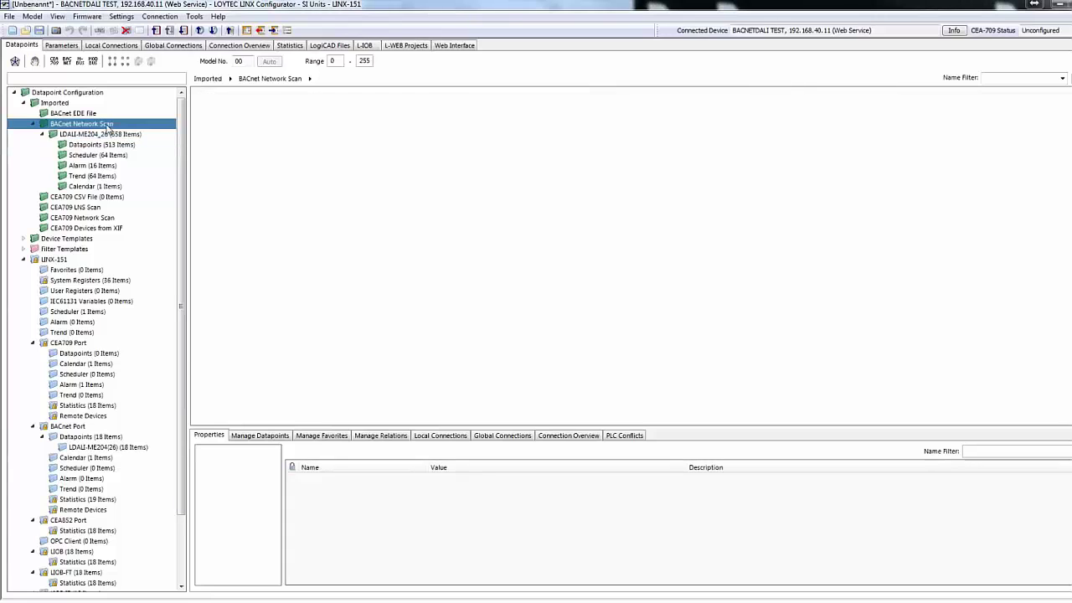
right_click(107, 127)
left_click(140, 181)
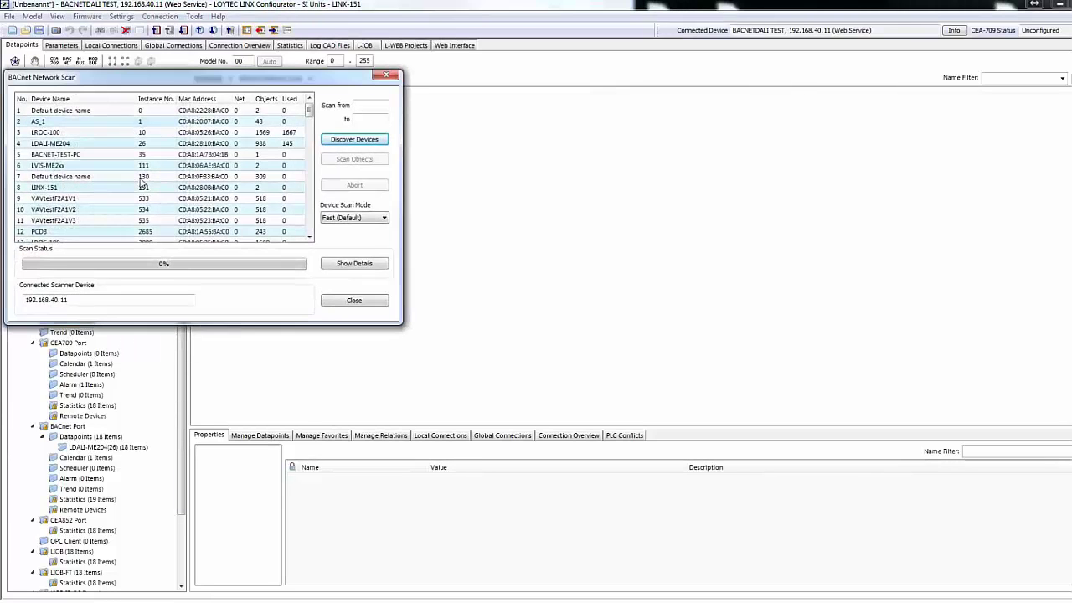
left_click(191, 146)
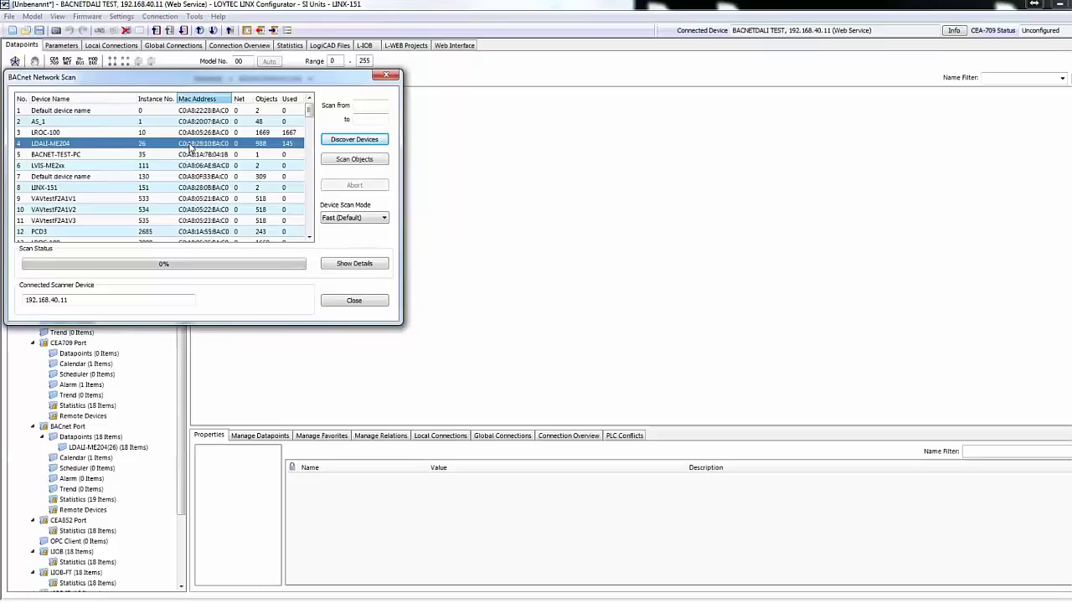
left_click(374, 161)
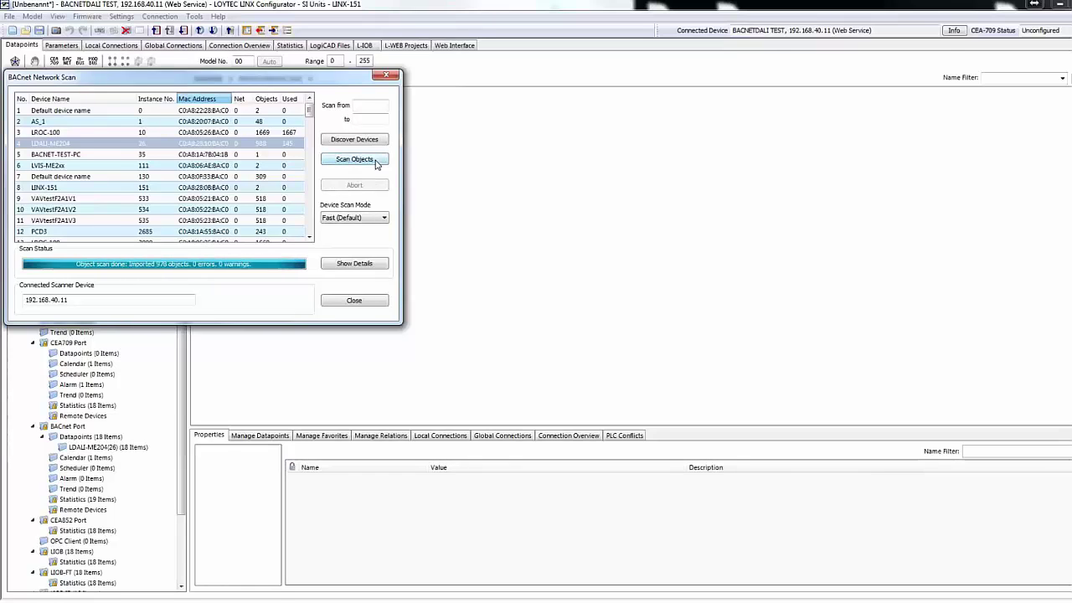
left_click(358, 301)
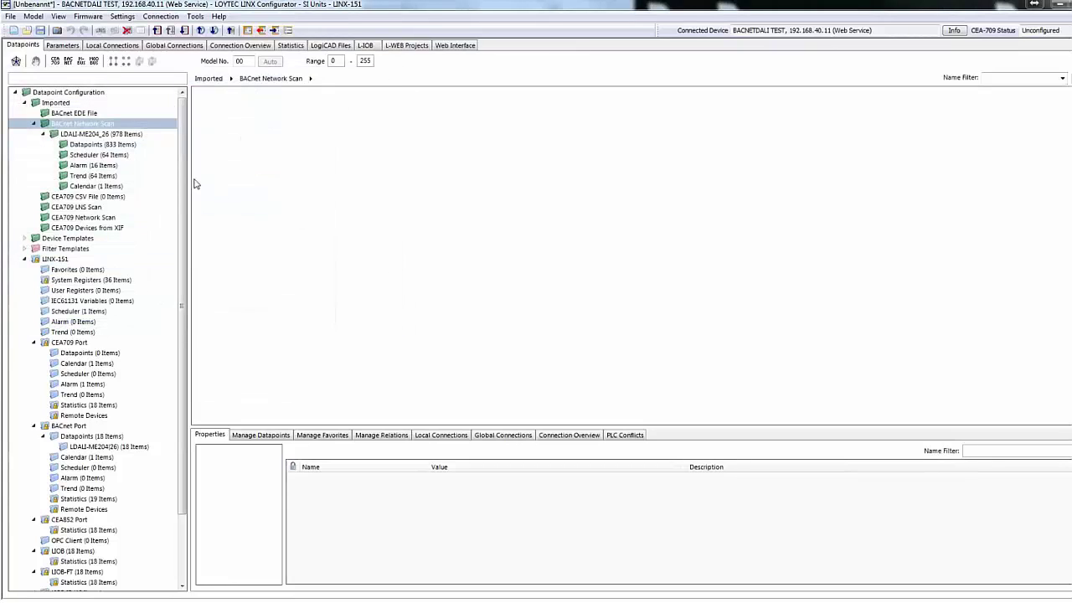
Step: Show the 833 imported datapoints of LDALI-ME204_26
left_click(130, 136)
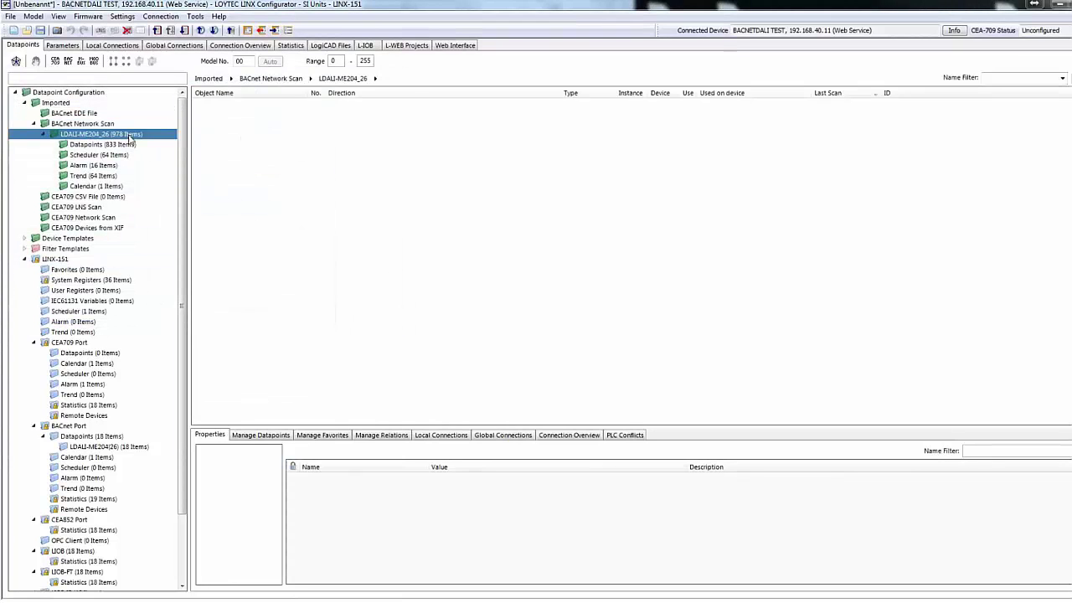
left_click(122, 144)
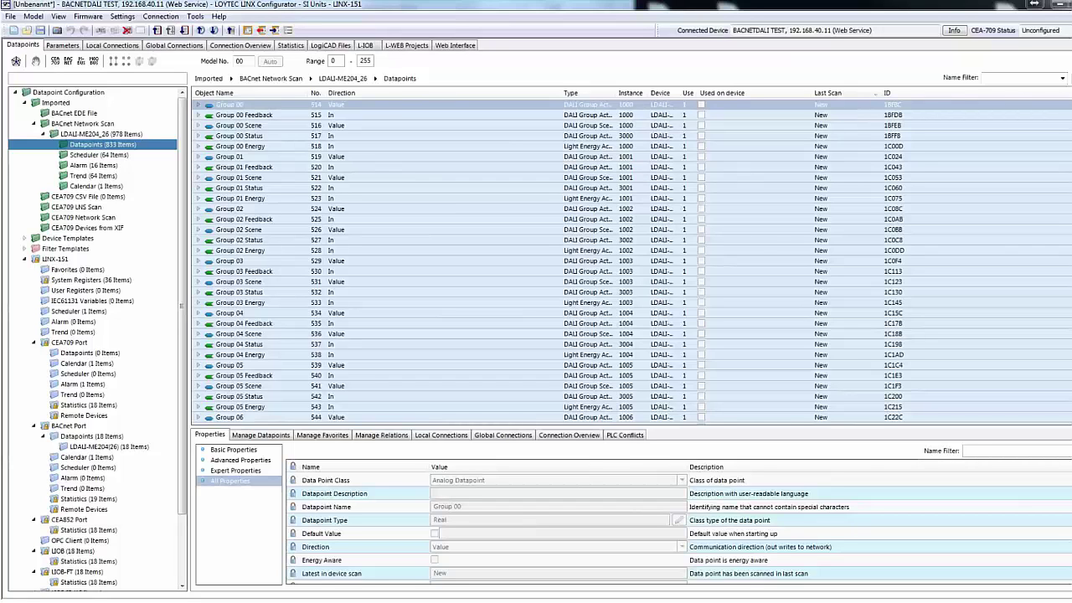
scroll(544, 260, "down", 20)
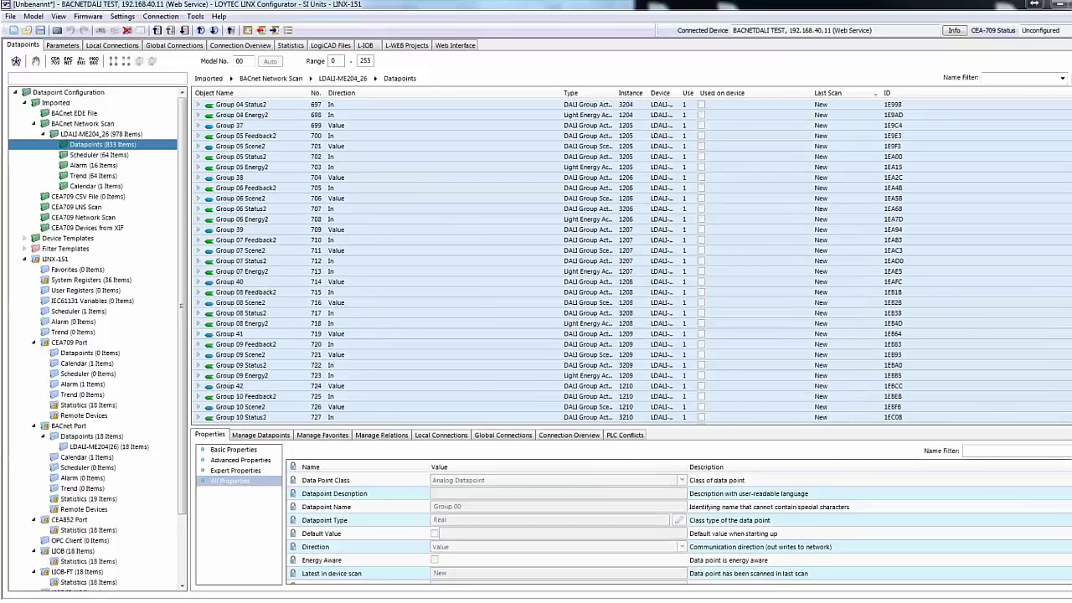
Step: Sort by last scan, then by 'Used on device' descending so unused datapoints come first
left_click(845, 93)
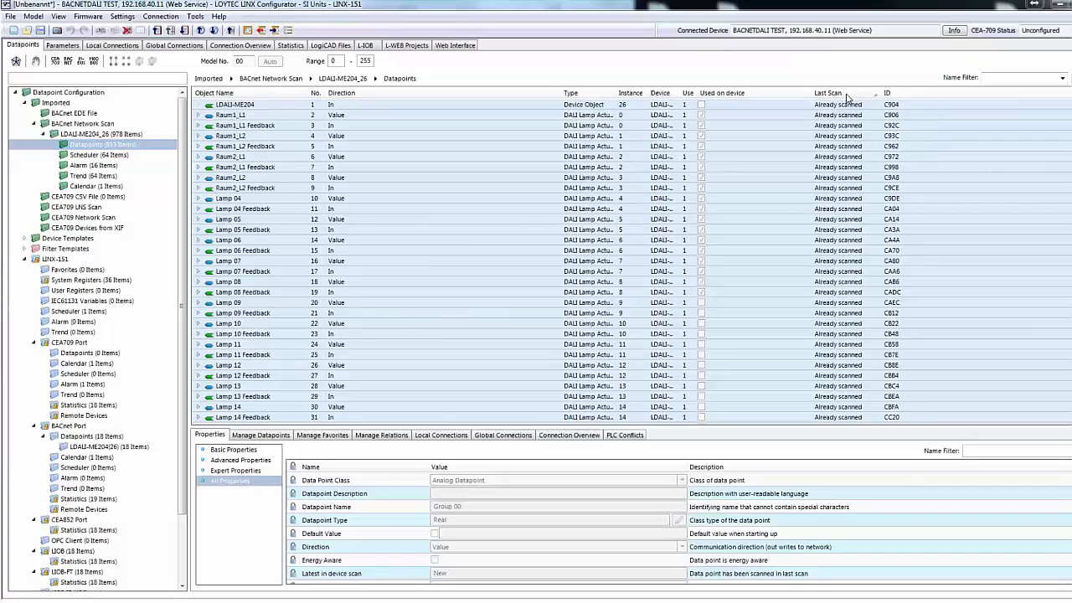
left_click(846, 94)
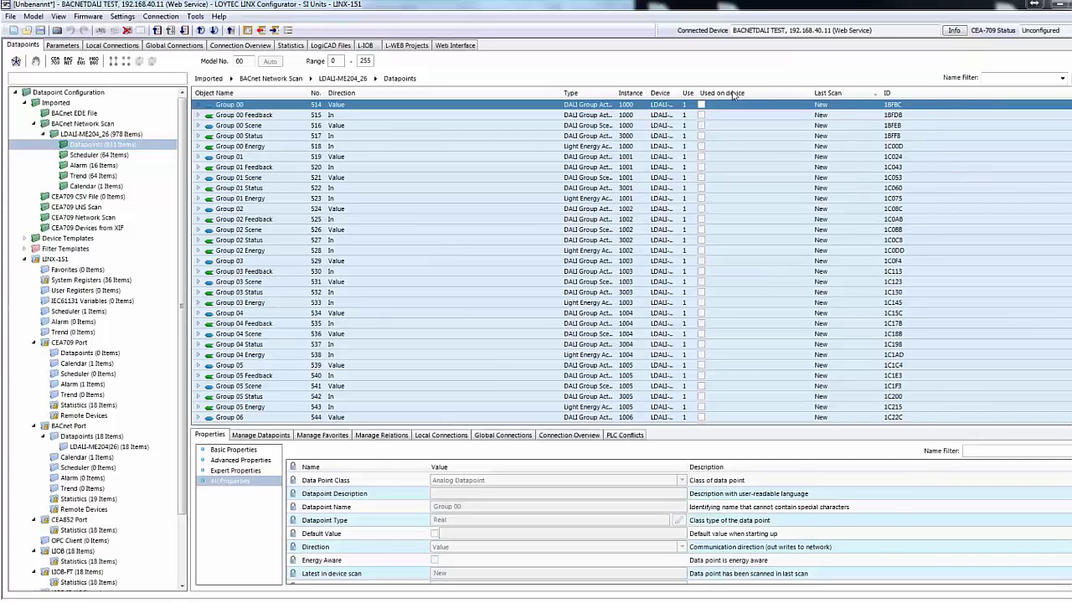
left_click(732, 94)
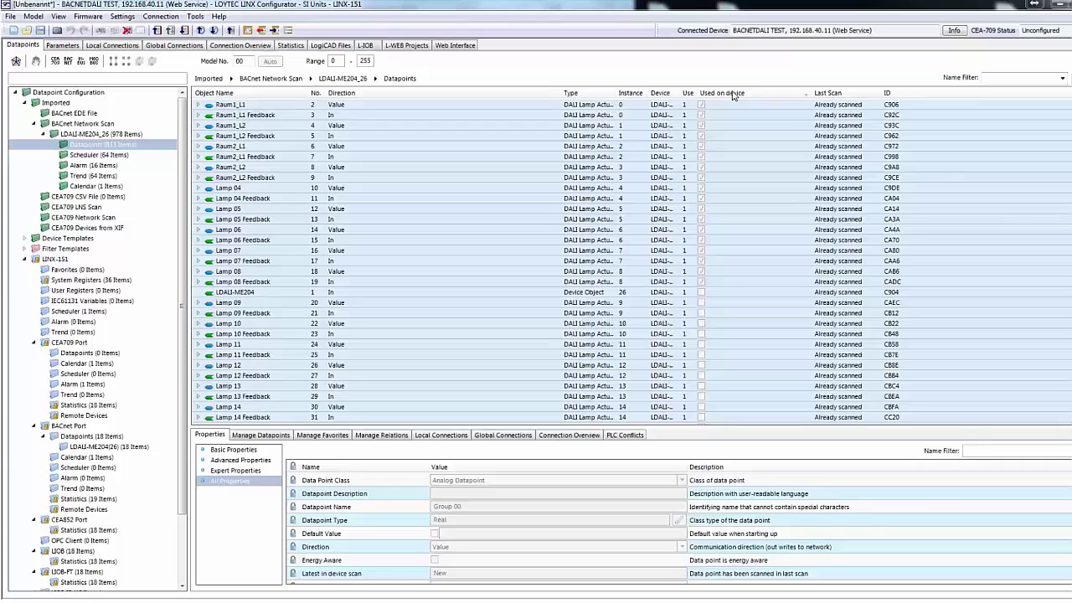
left_click(733, 93)
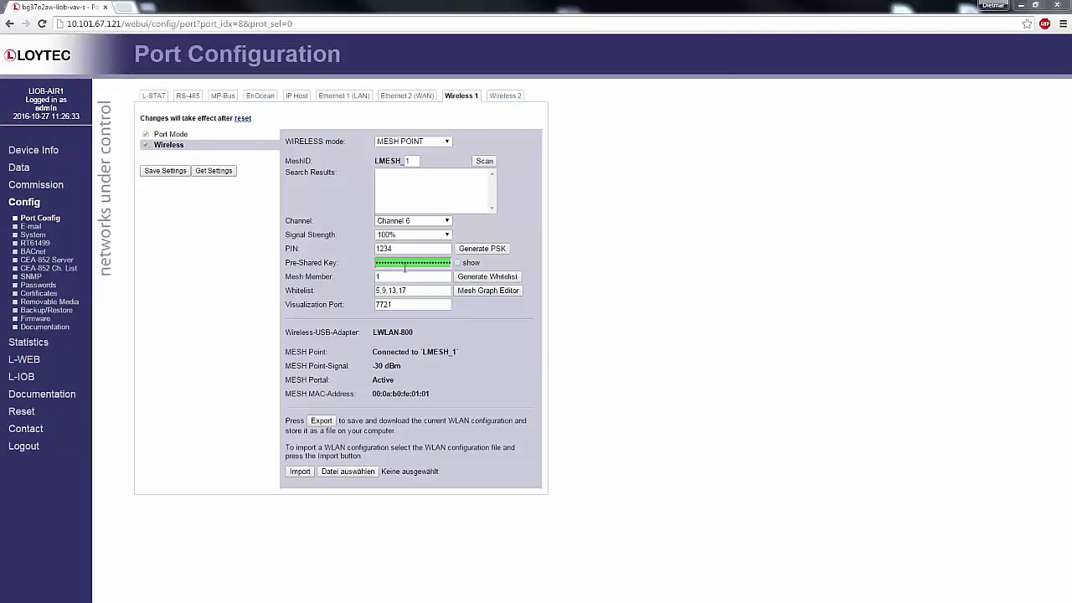
Step: In the Mesh Graph Editor, place mesh point 2 in the bathroom and connect it to 6, 17 and 5
left_click(471, 291)
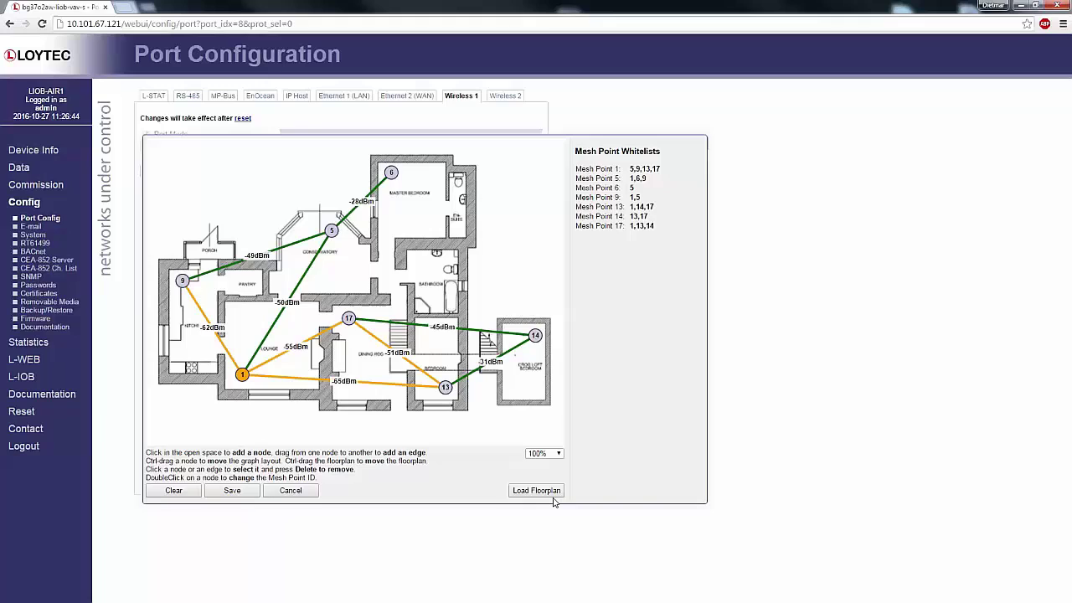
left_click(424, 263)
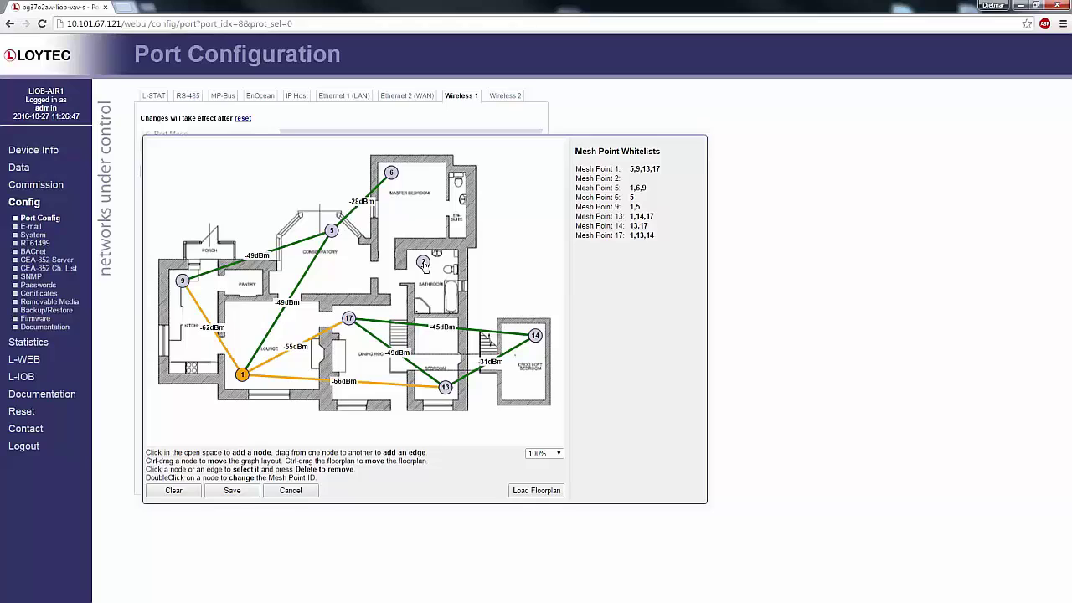
left_click_drag(424, 263, 390, 173)
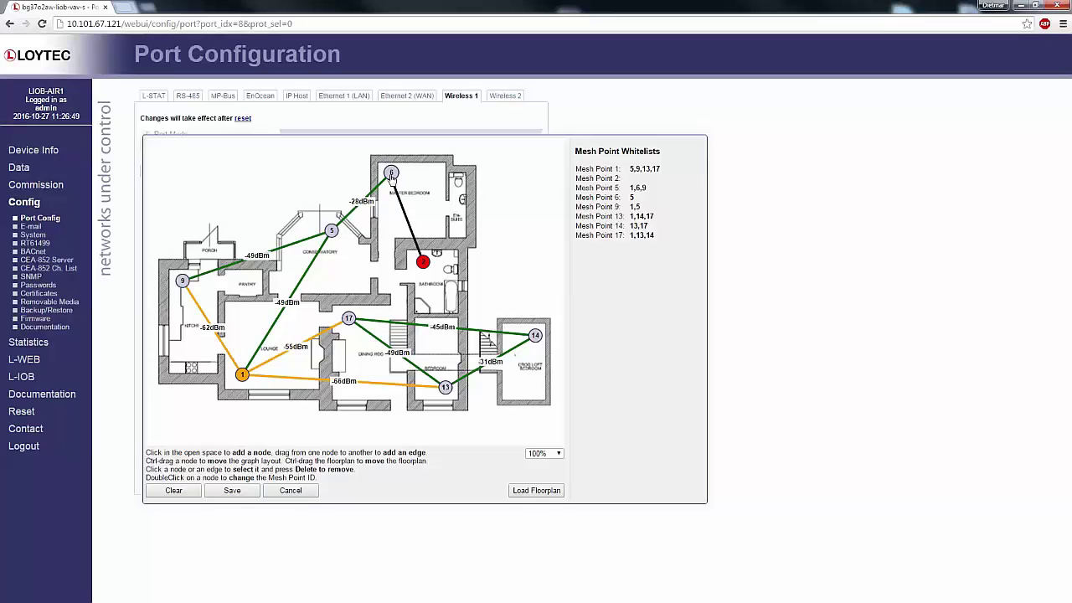
left_click_drag(423, 264, 357, 310)
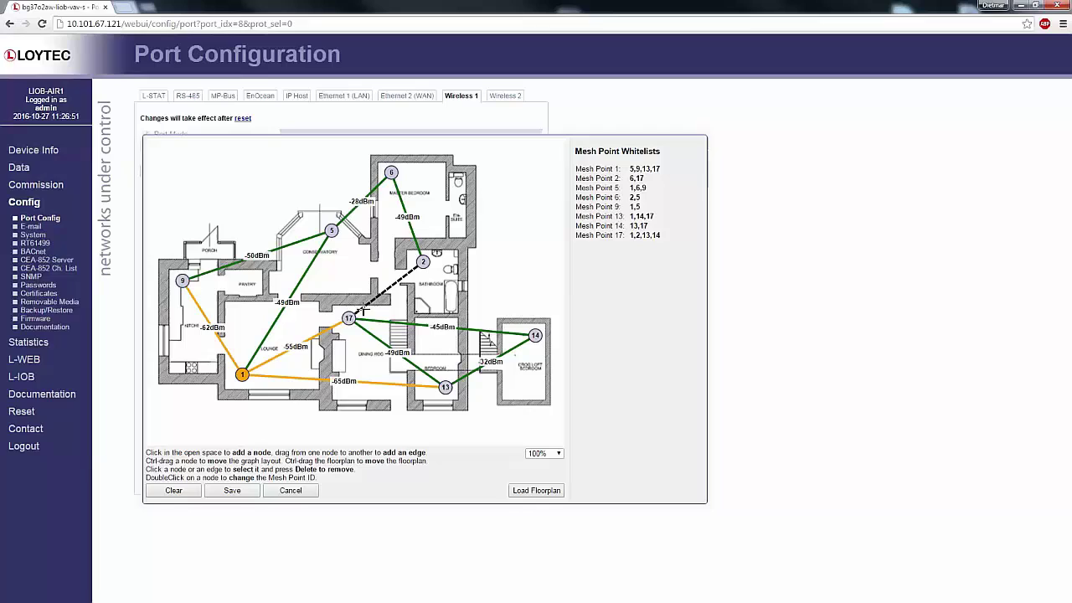
left_click_drag(424, 264, 332, 230)
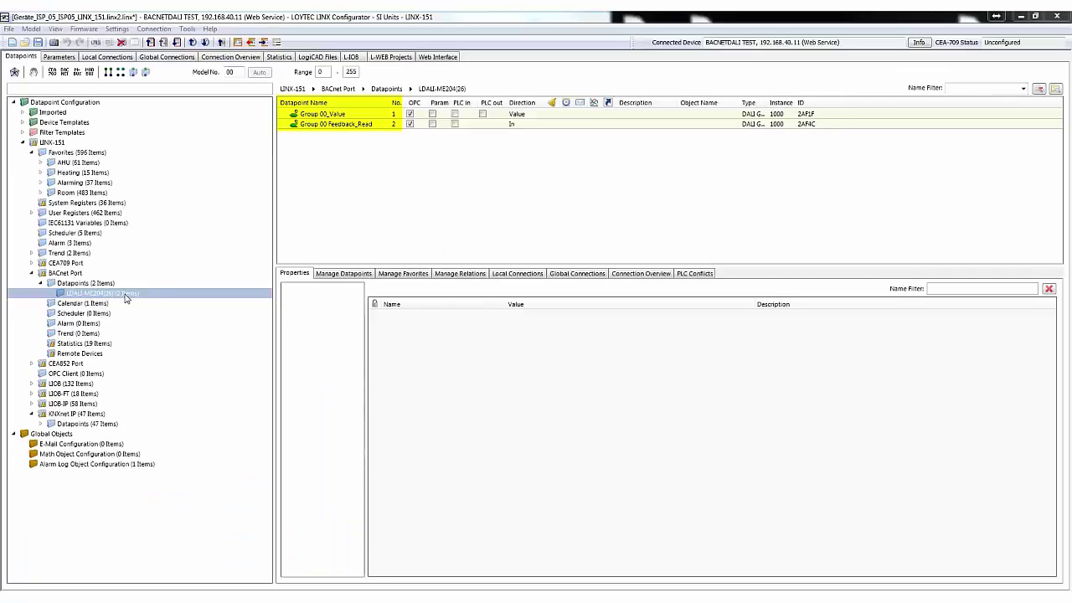
Step: Move the No. column to the front of the LDALI-ME204 datapoint table
right_click(125, 297)
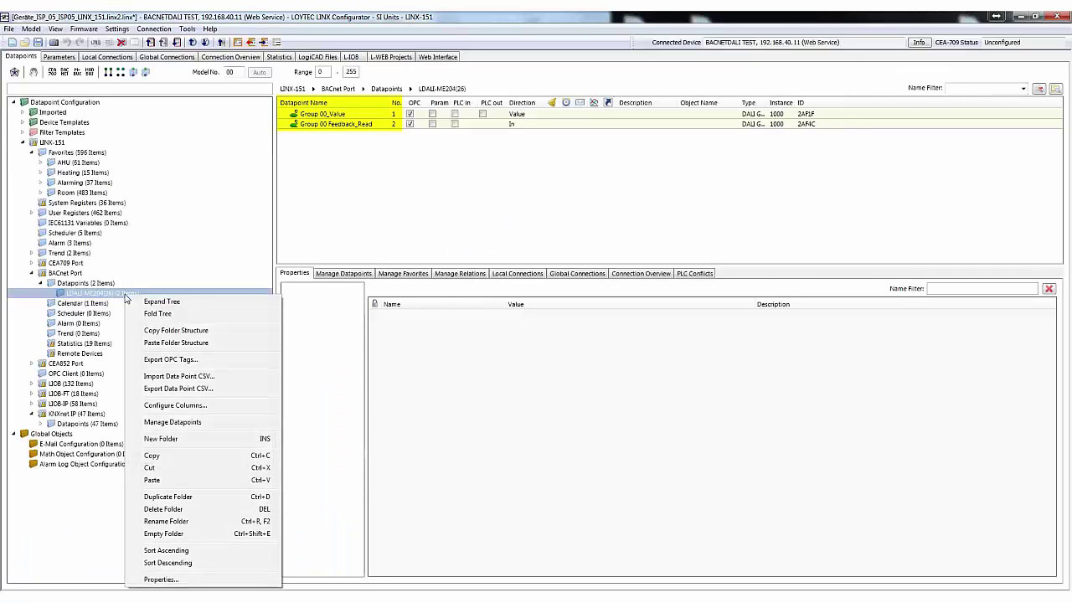
left_click(149, 405)
left_click(533, 264)
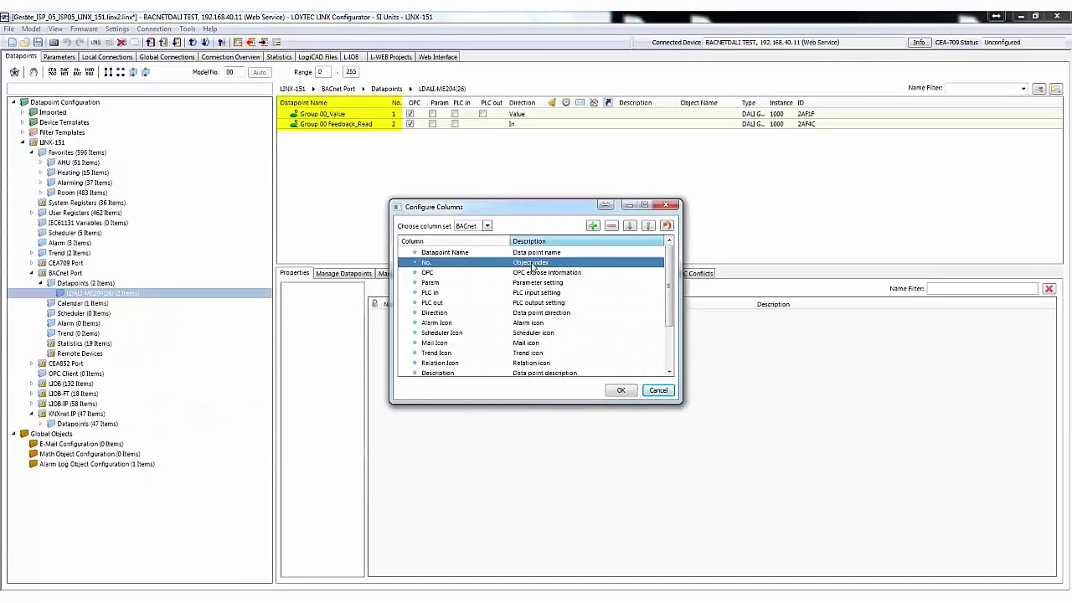
left_click(648, 226)
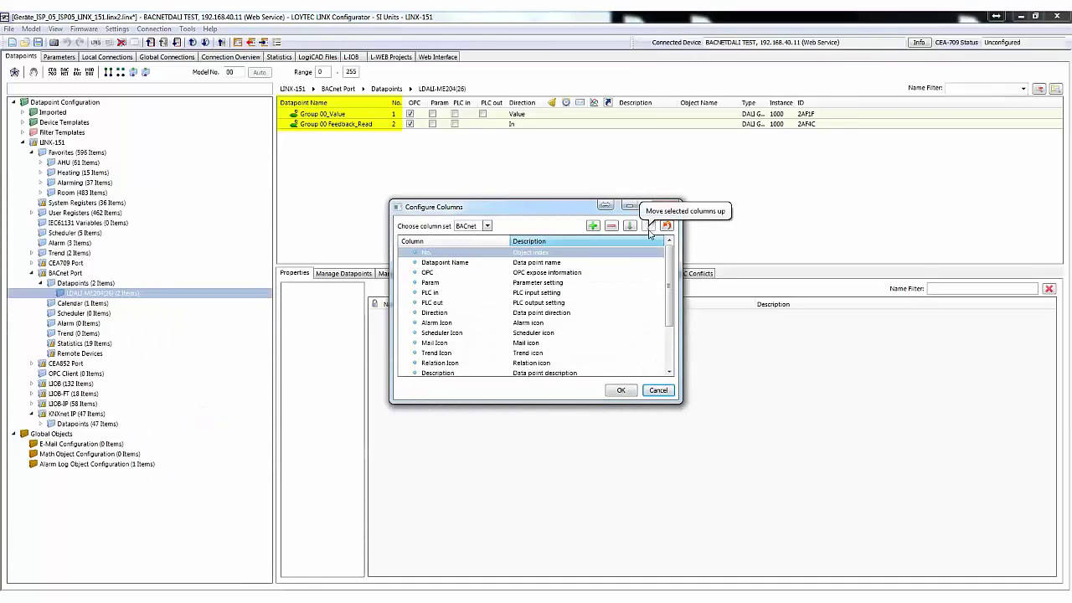
left_click(621, 390)
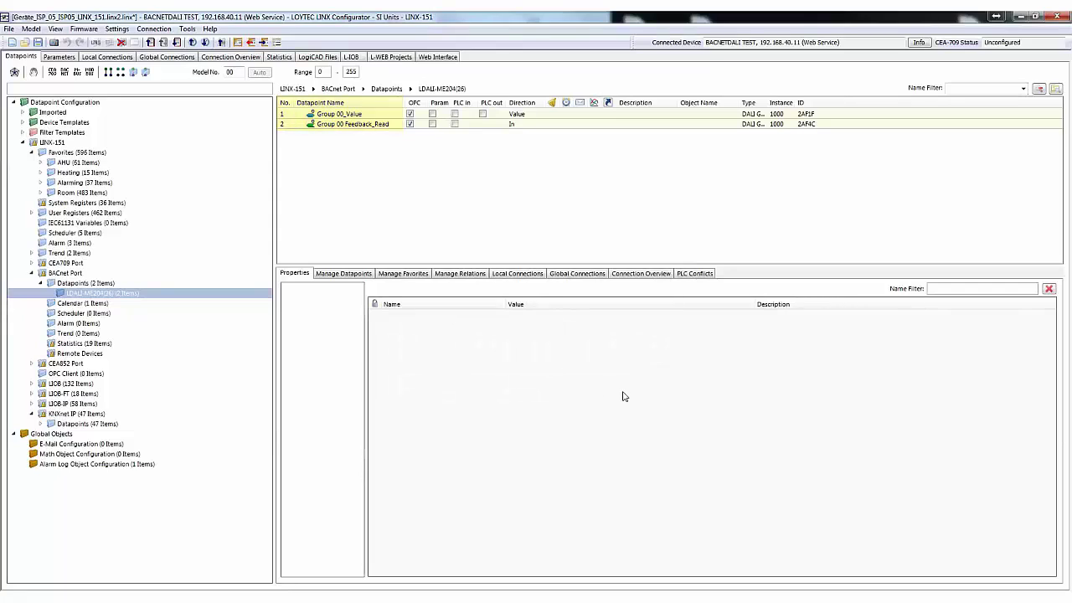
Step: Add the BACnet Client Maps and Use columns to the datapoint table
right_click(115, 295)
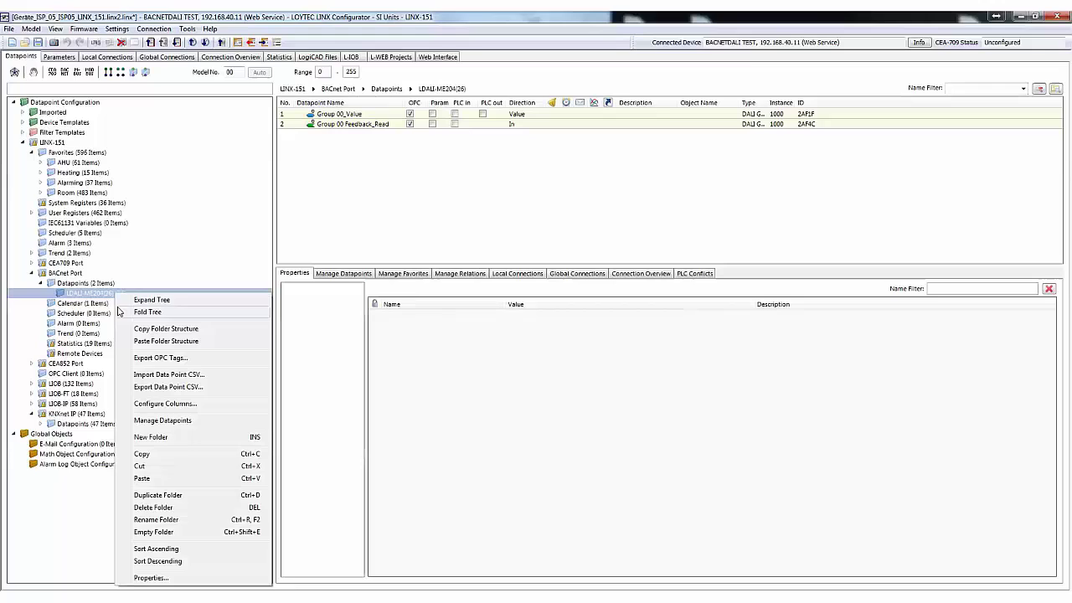
left_click(161, 405)
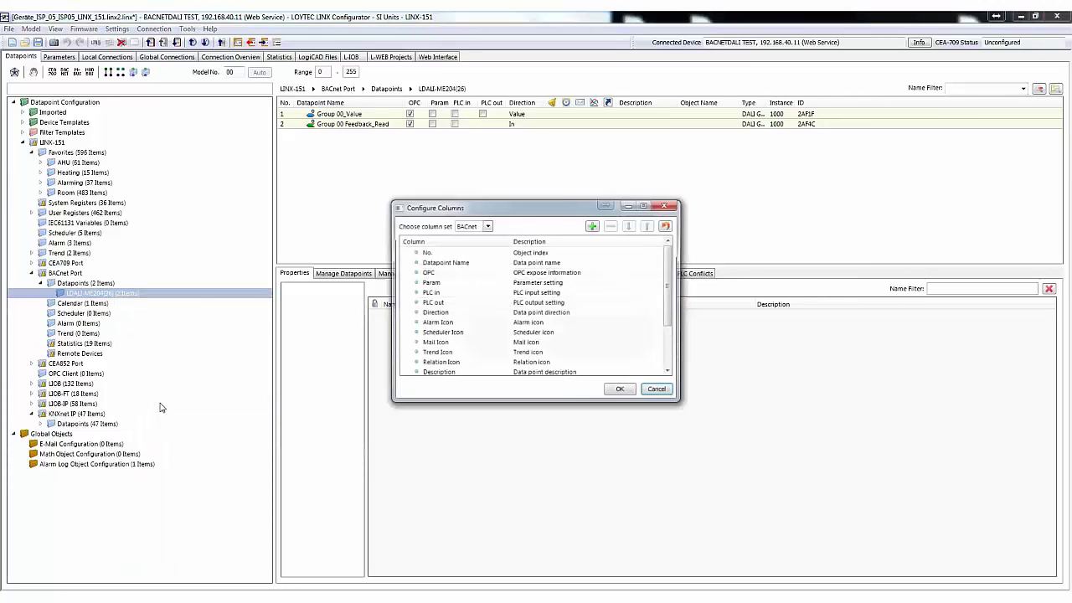
left_click(592, 225)
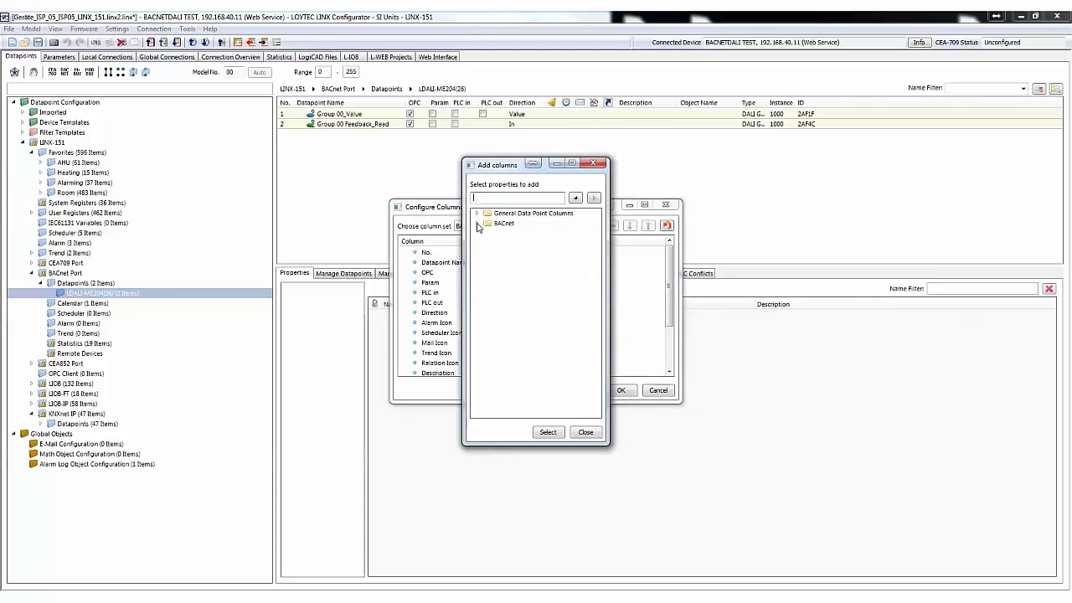
left_click(477, 227)
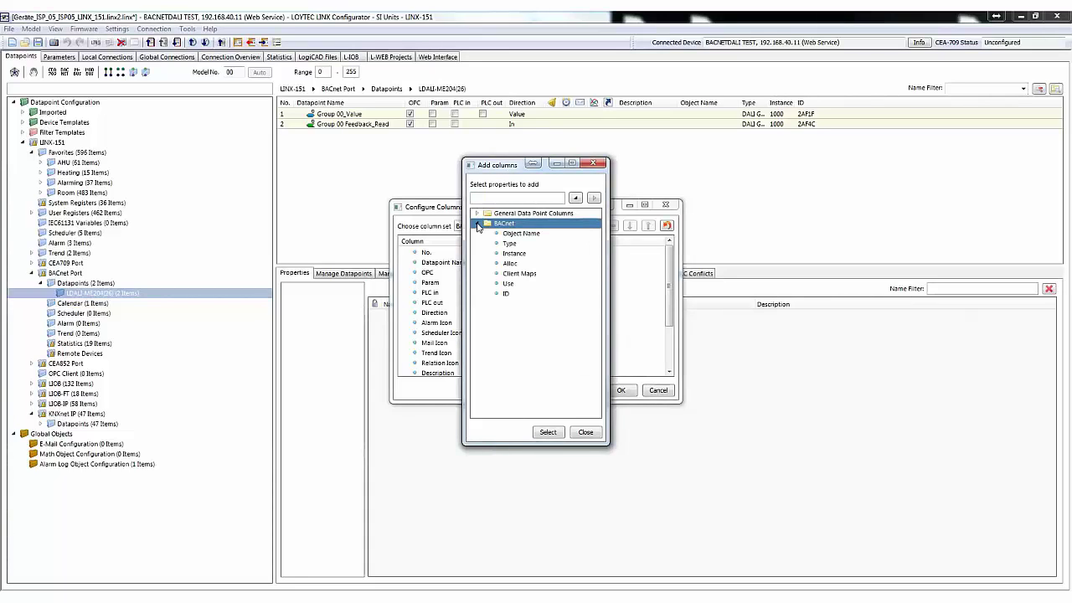
left_click(513, 275)
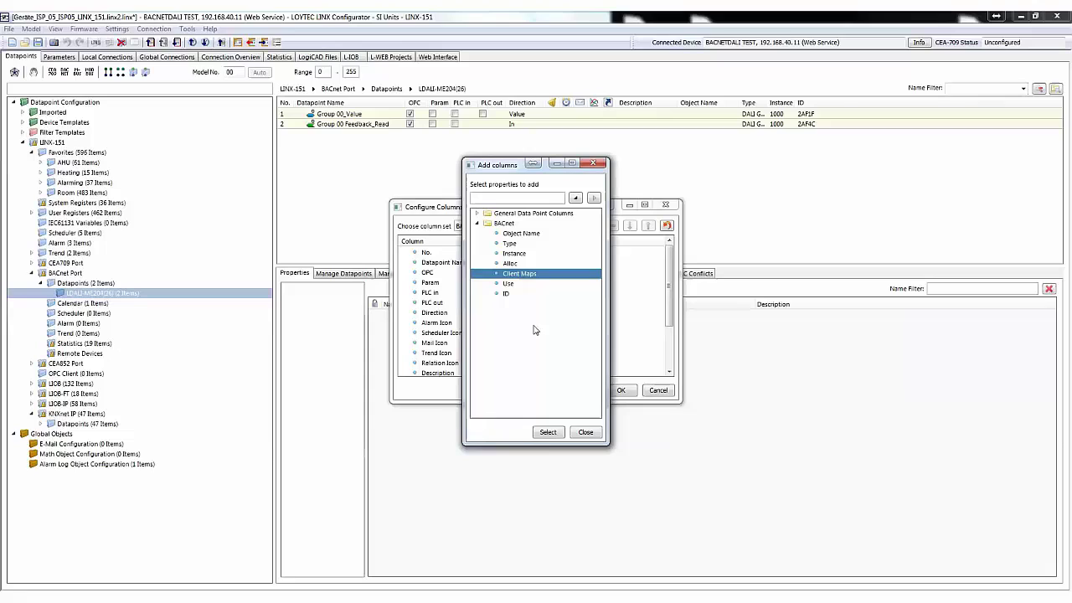
left_click(547, 431)
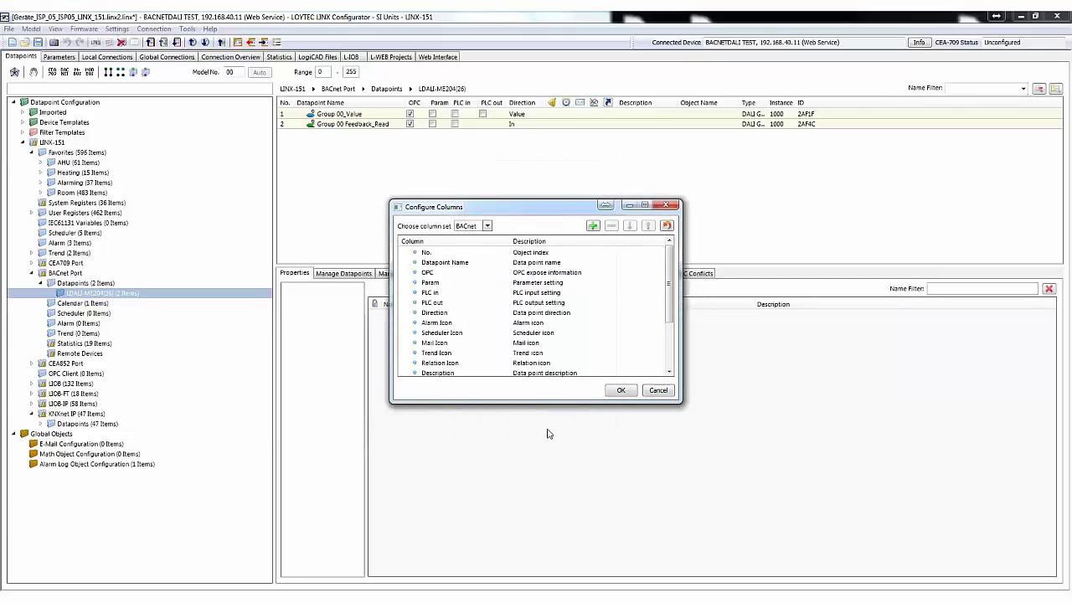
left_click(592, 226)
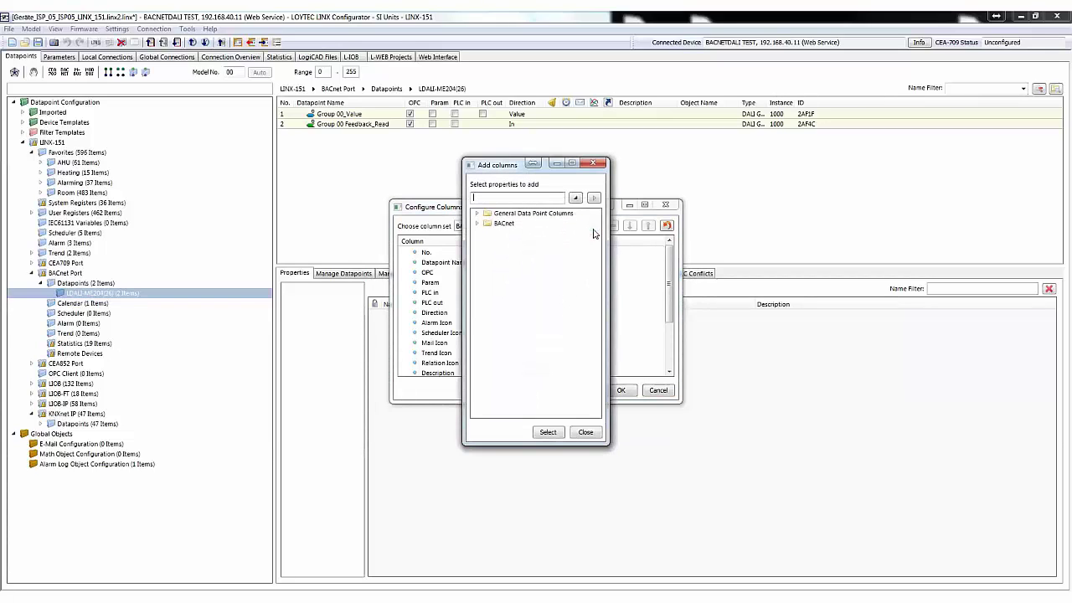
left_click(478, 224)
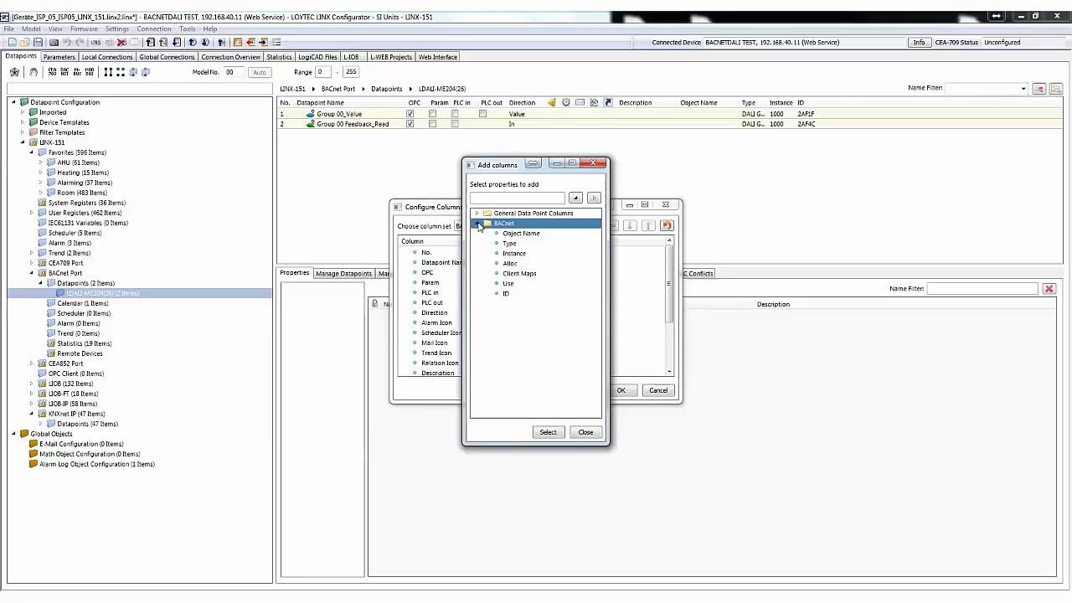
double_click(508, 283)
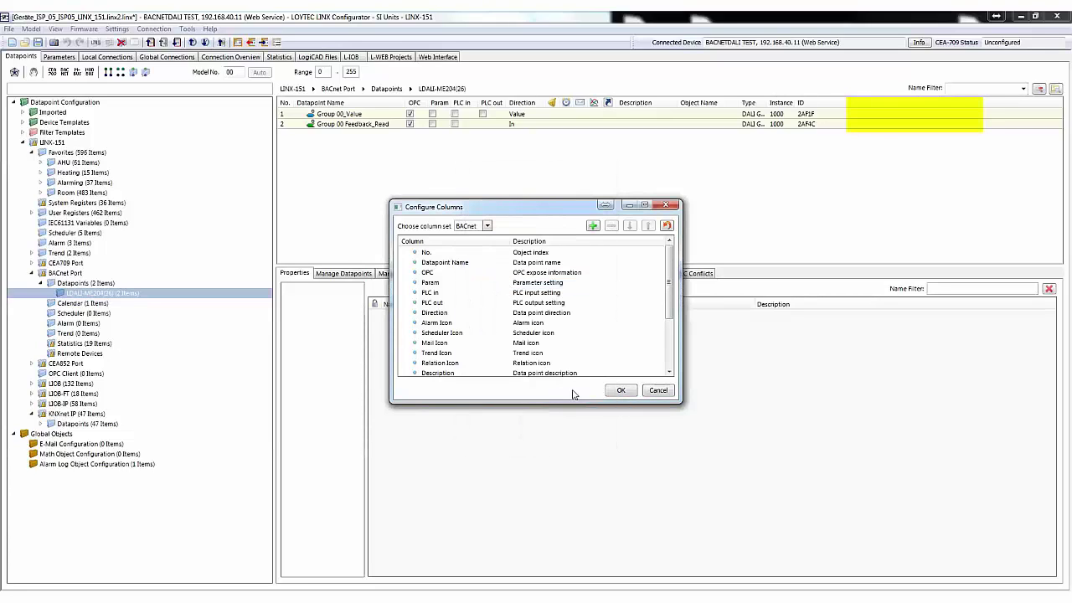
left_click(619, 391)
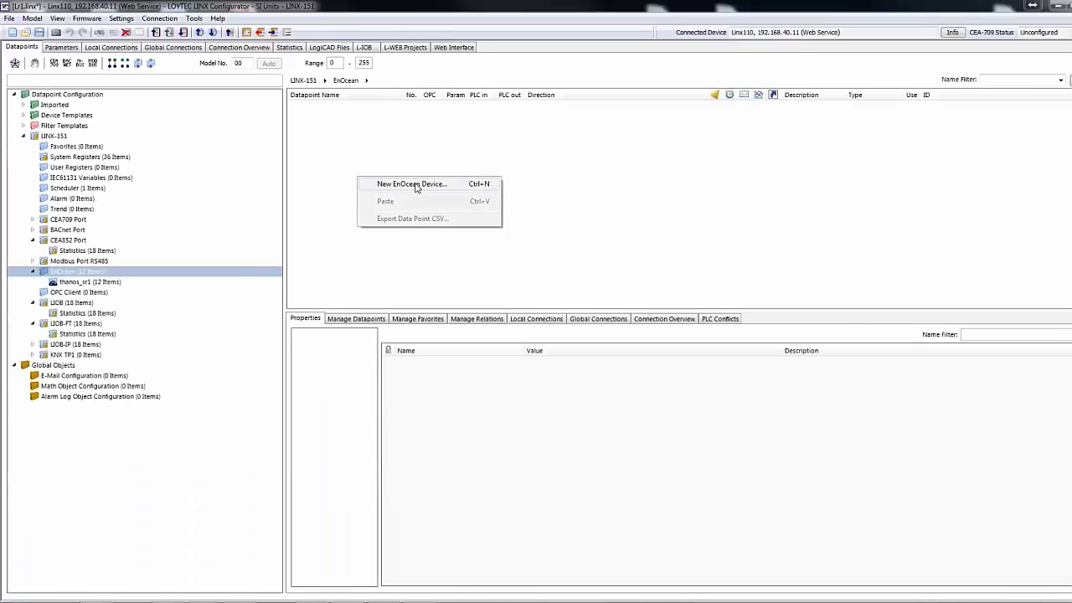
Step: Create EnOcean device 'Nodon' from the nodon_in_wall_module.enocean template and view its 11 datapoints
left_click(416, 184)
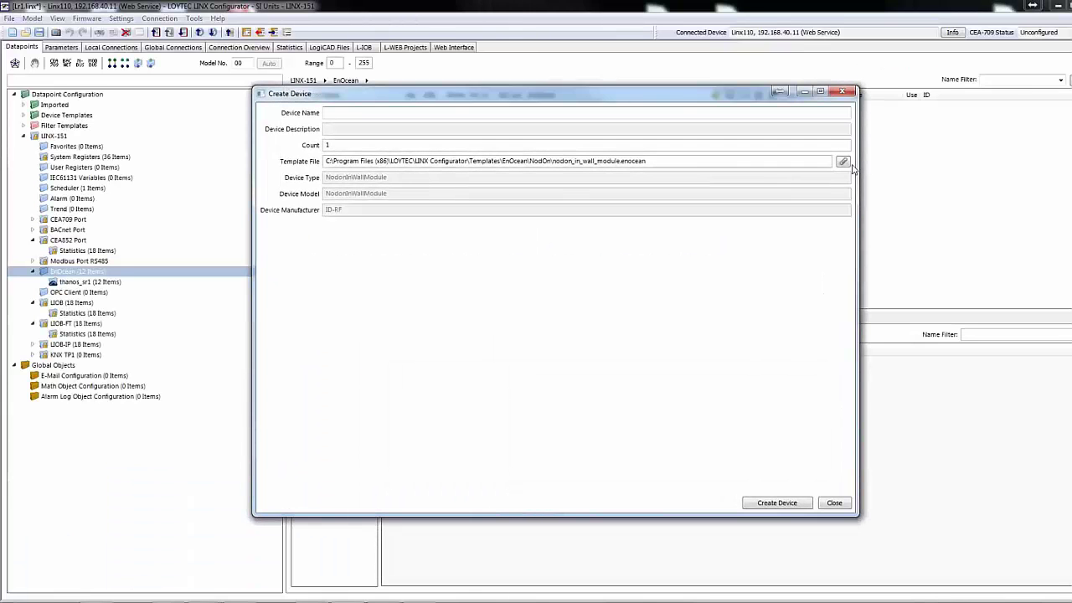
left_click(842, 161)
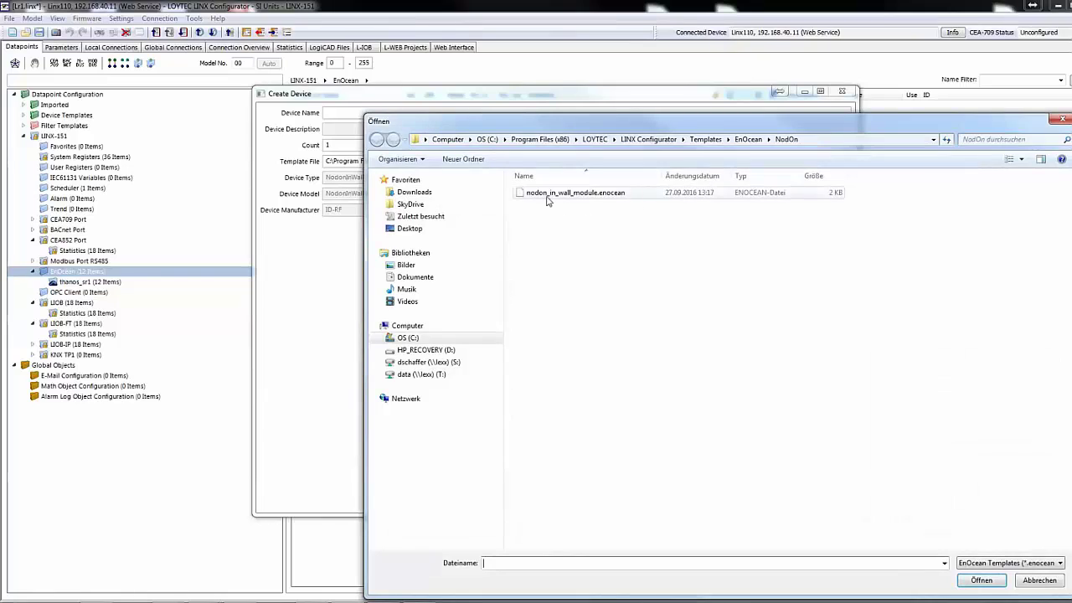
left_click(546, 197)
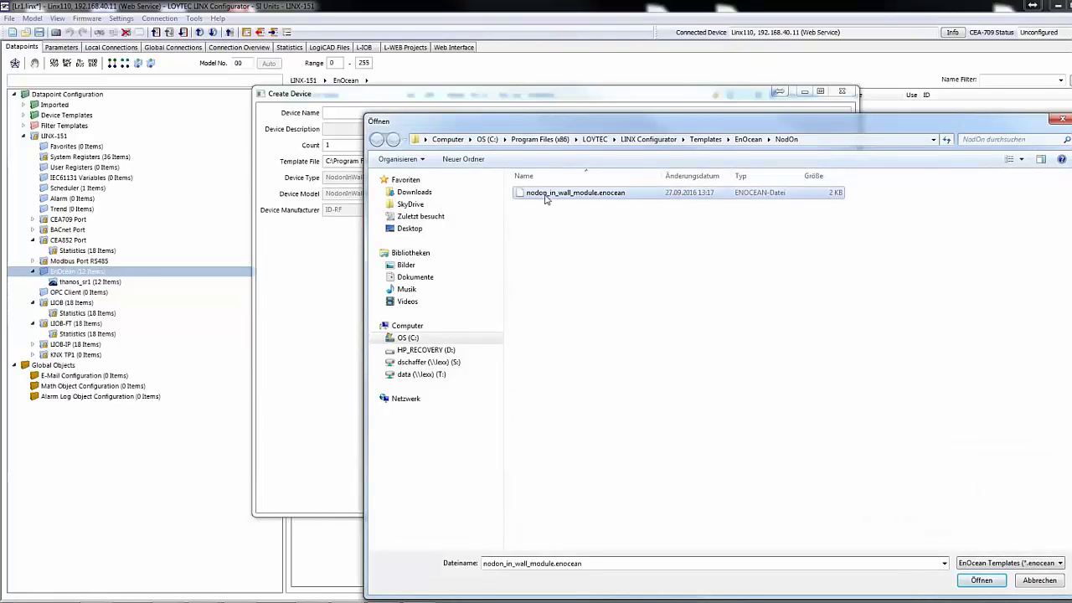
left_click(980, 580)
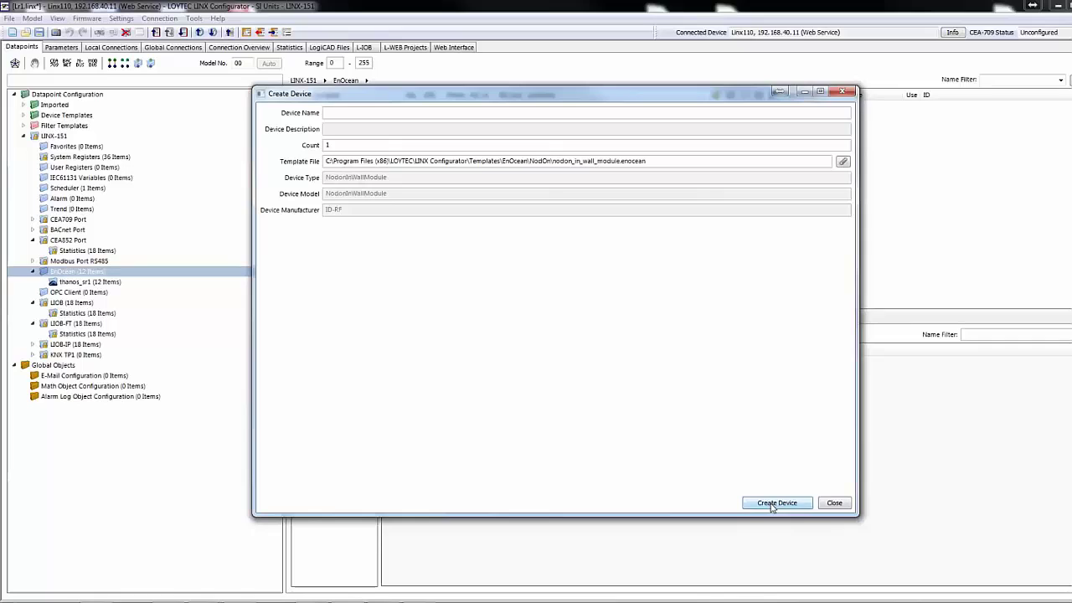
left_click(371, 113)
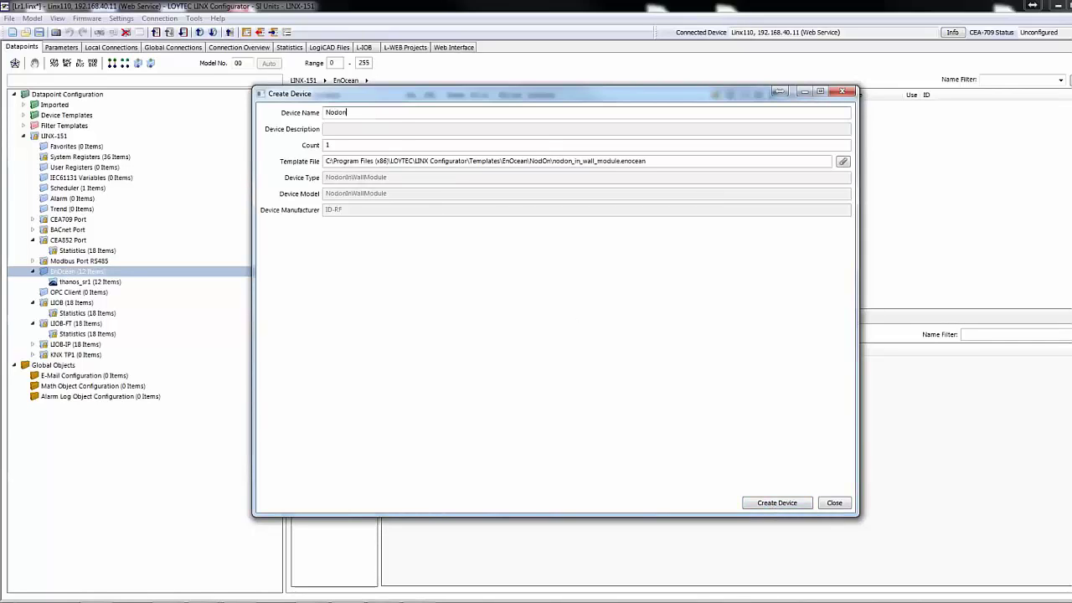
left_click(759, 505)
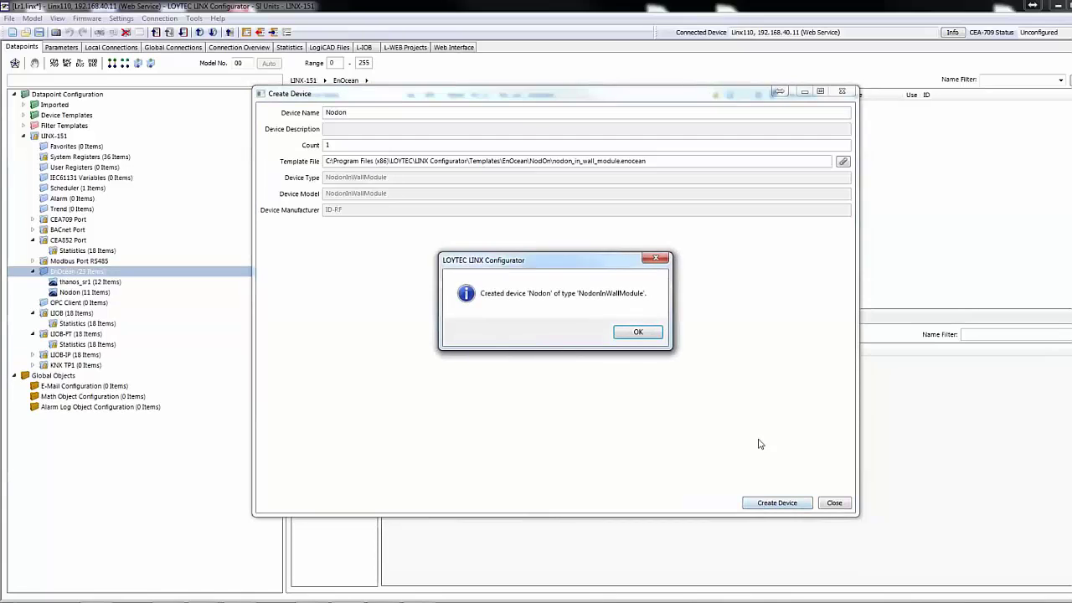
left_click(635, 332)
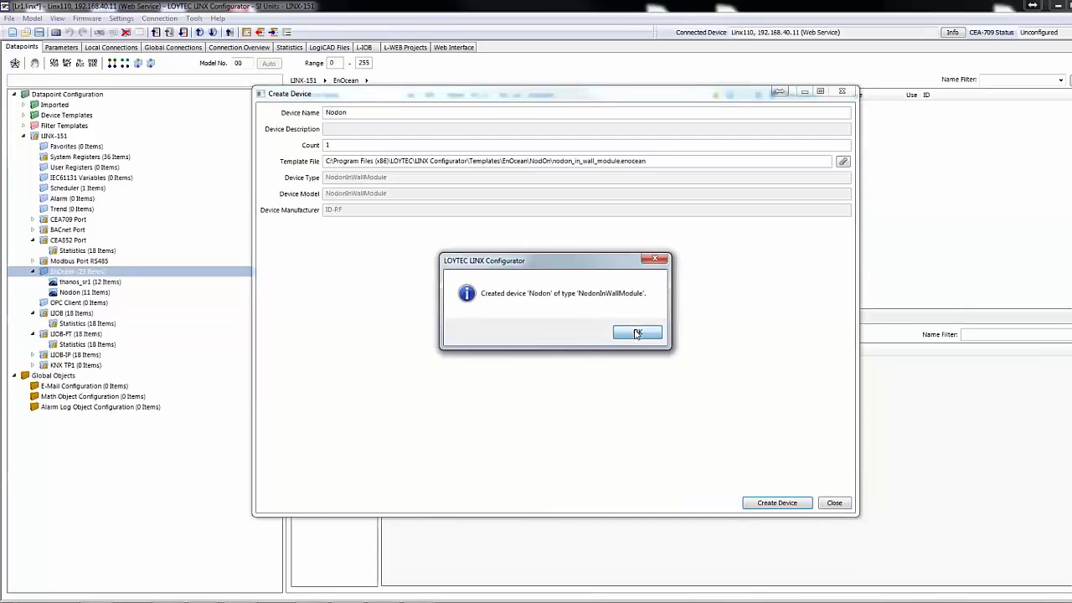
left_click(832, 503)
left_click(98, 295)
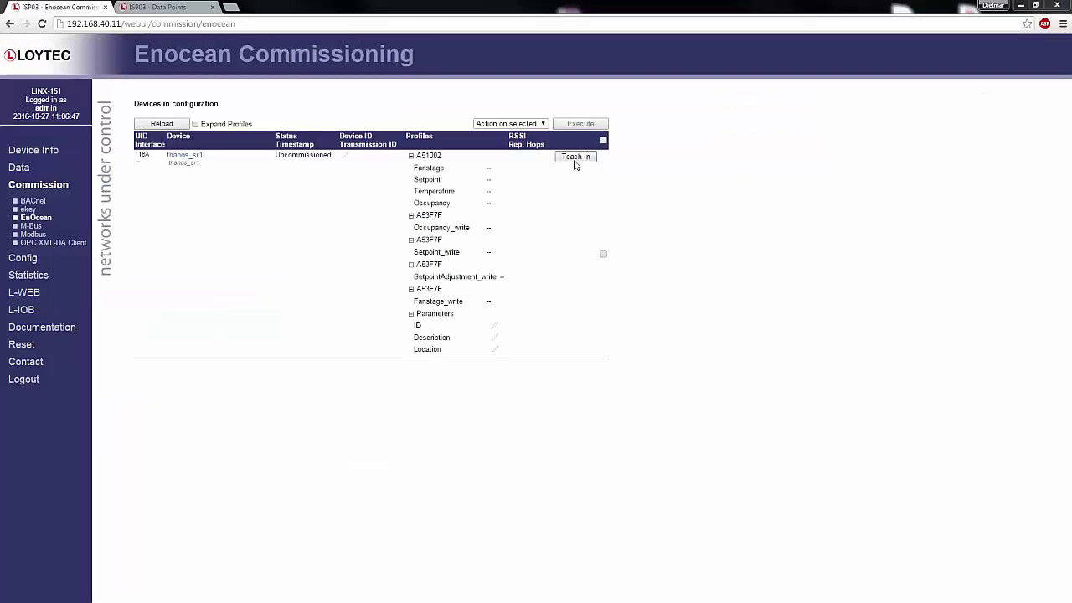
Step: Teach in thanos_sr1 (ID FFCCA900) and expand its A51002, A53F7F and Parameters profiles
left_click(575, 158)
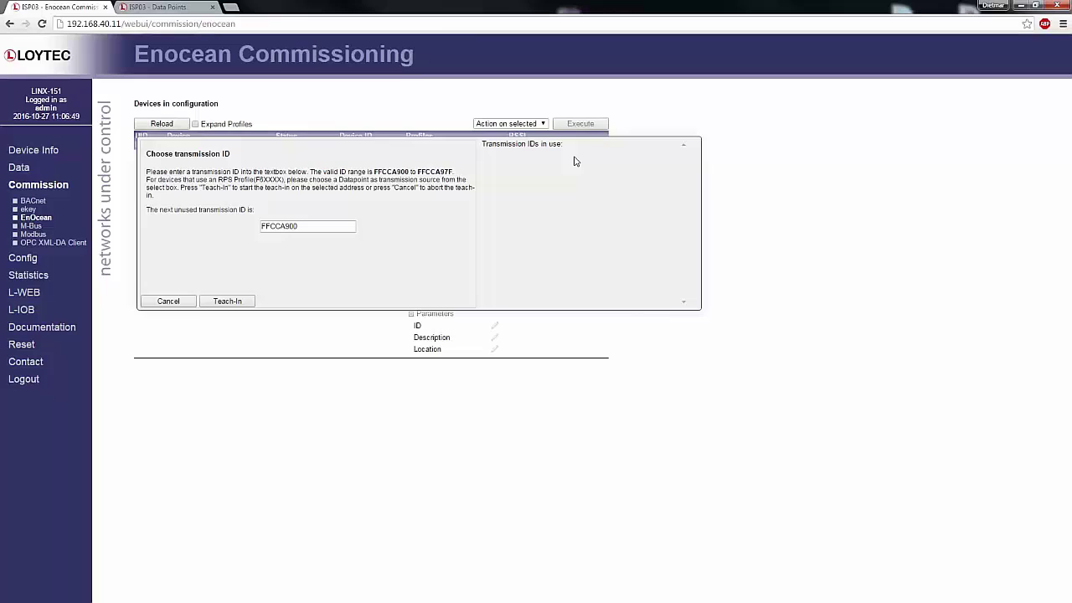
left_click(249, 304)
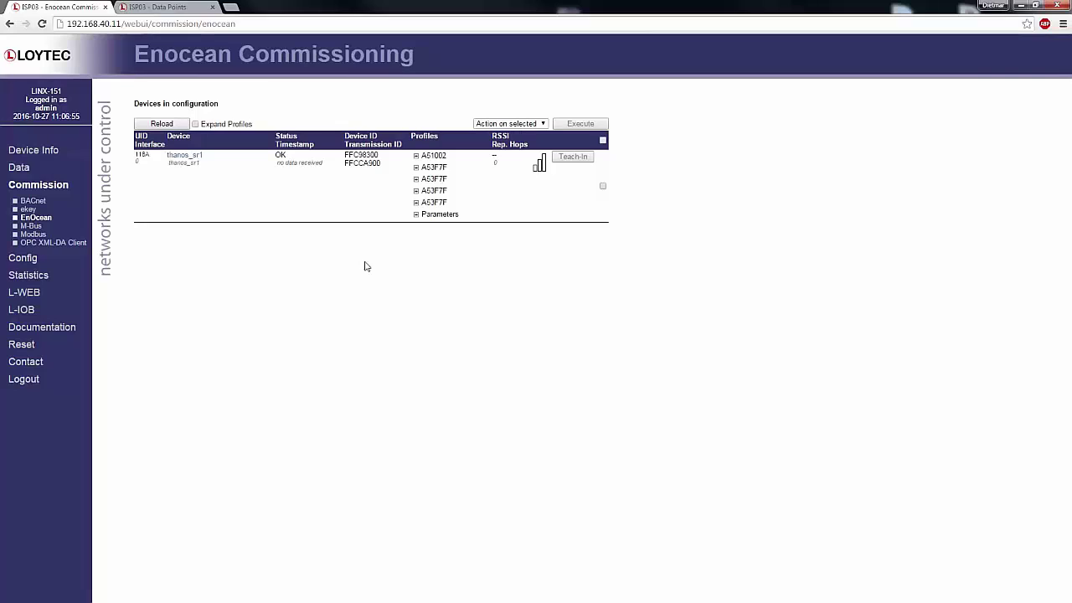
left_click(415, 156)
left_click(410, 215)
left_click(410, 240)
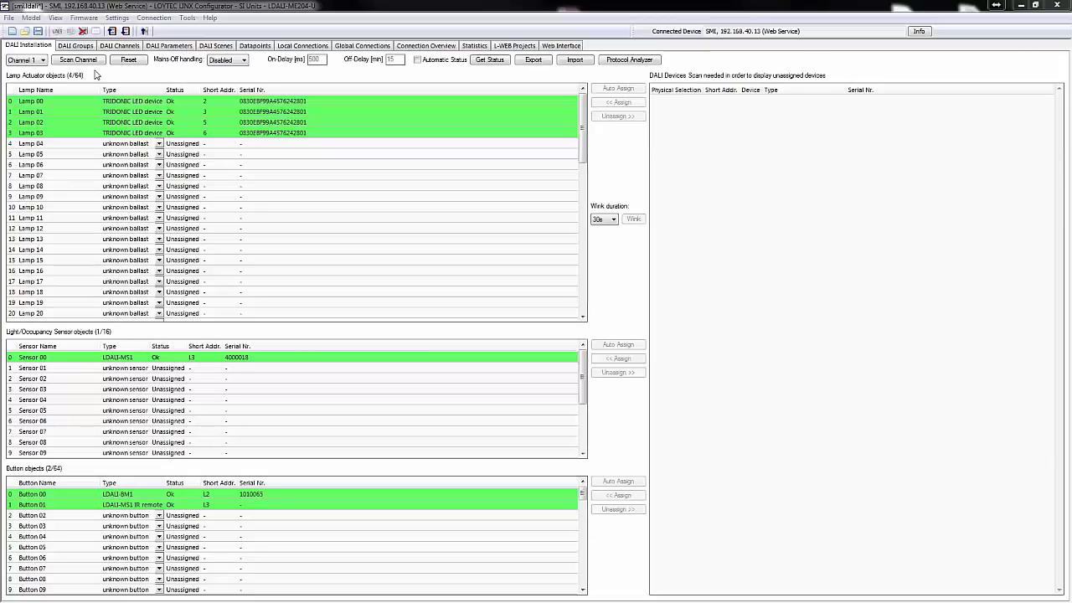
Step: Check Sunblind Controller objects on the BACnet tab of Project Settings and apply with OK
left_click(128, 18)
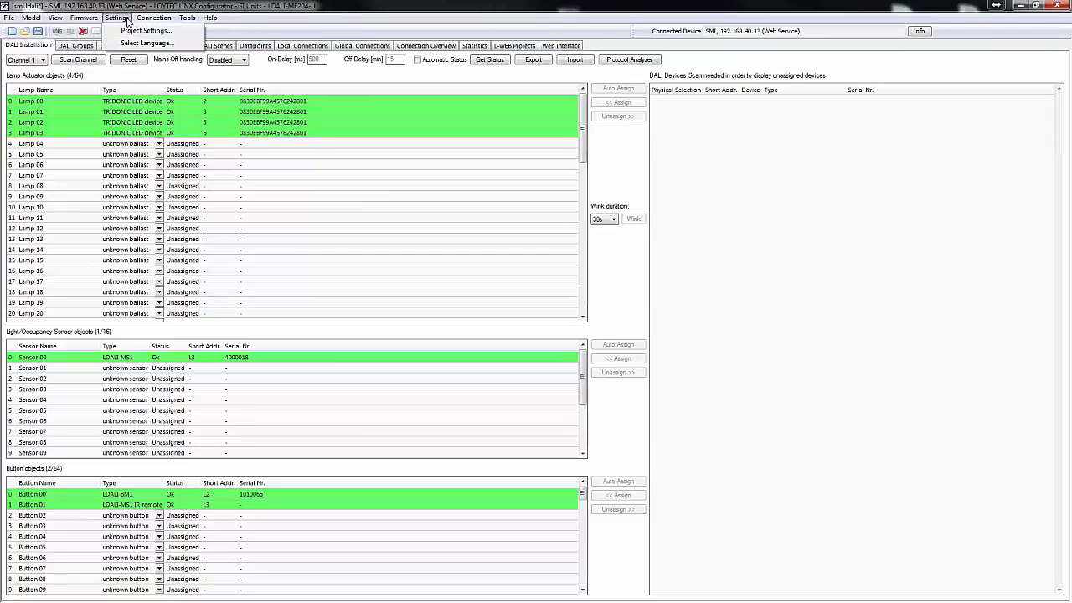
left_click(132, 31)
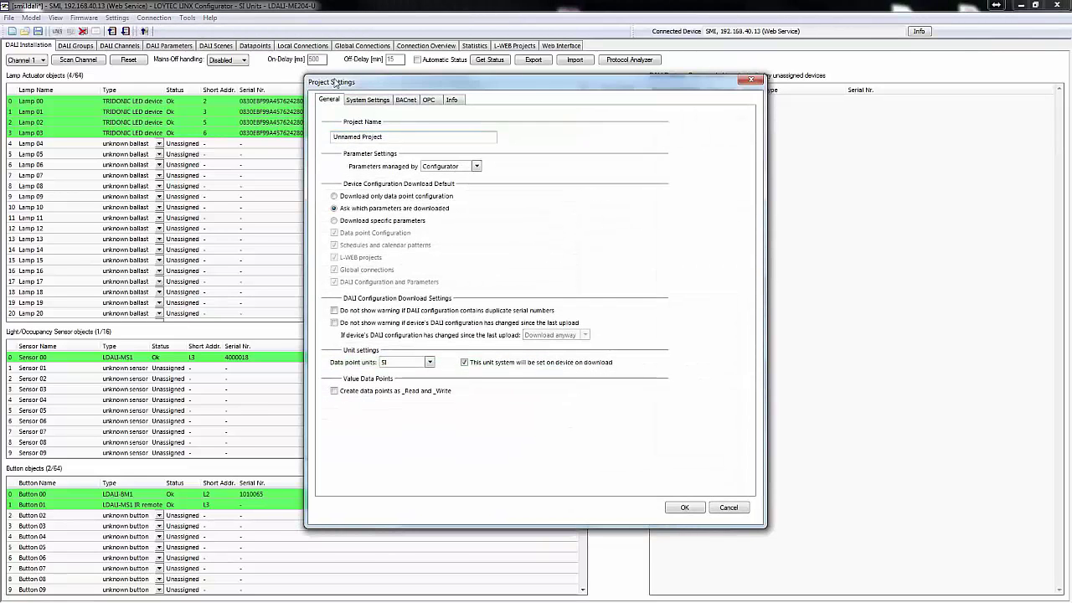
left_click(405, 99)
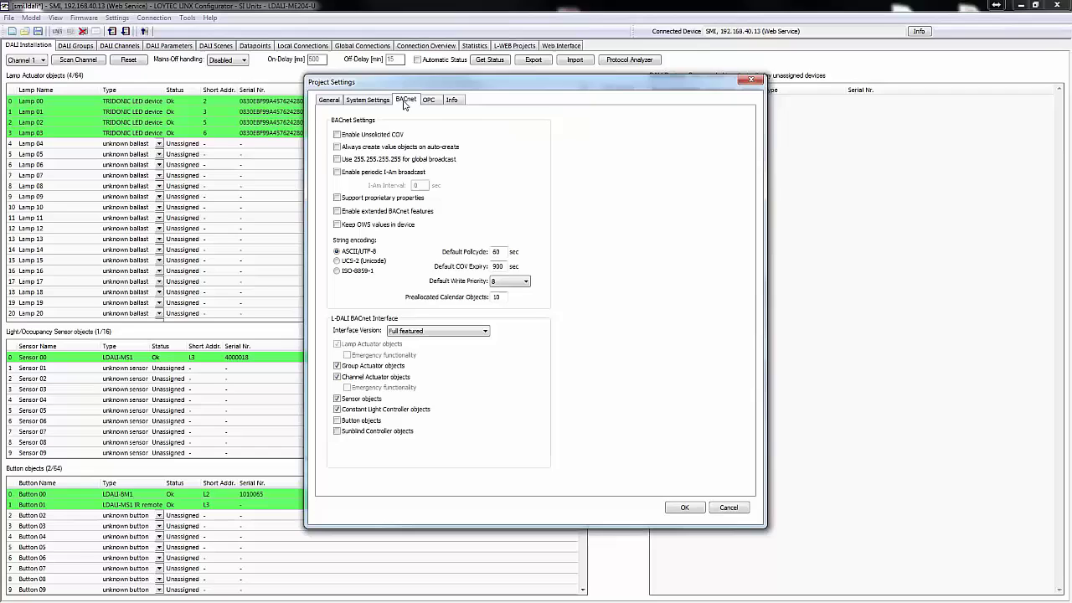
left_click(338, 431)
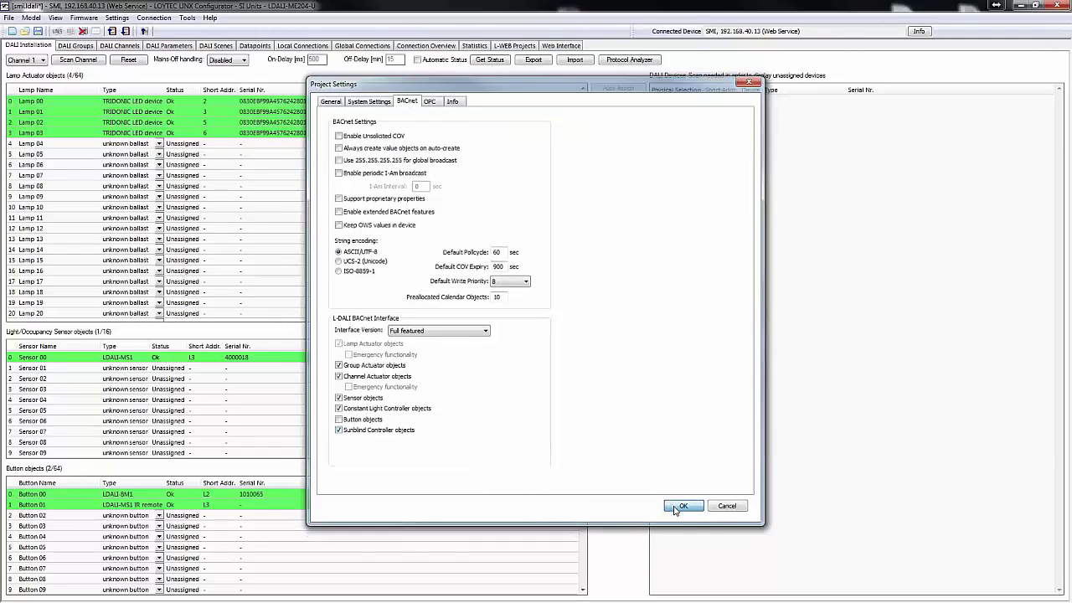
left_click(678, 506)
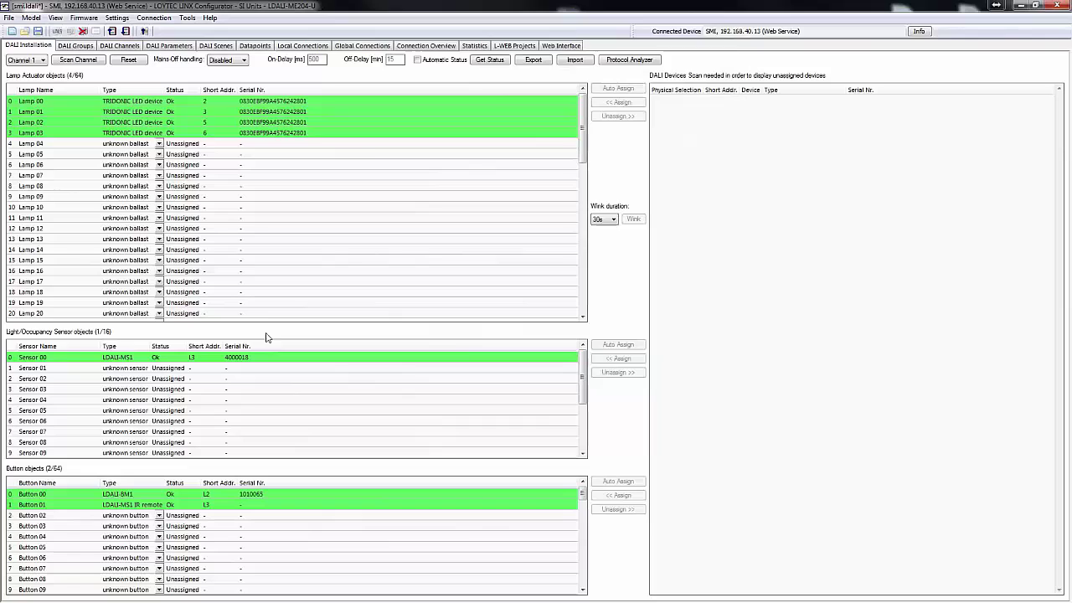
Step: Show Sunblind Ctrl 00 under Sunblind Controllers > Channel 1 in the DALI Parameters view
left_click(169, 45)
left_click(57, 131)
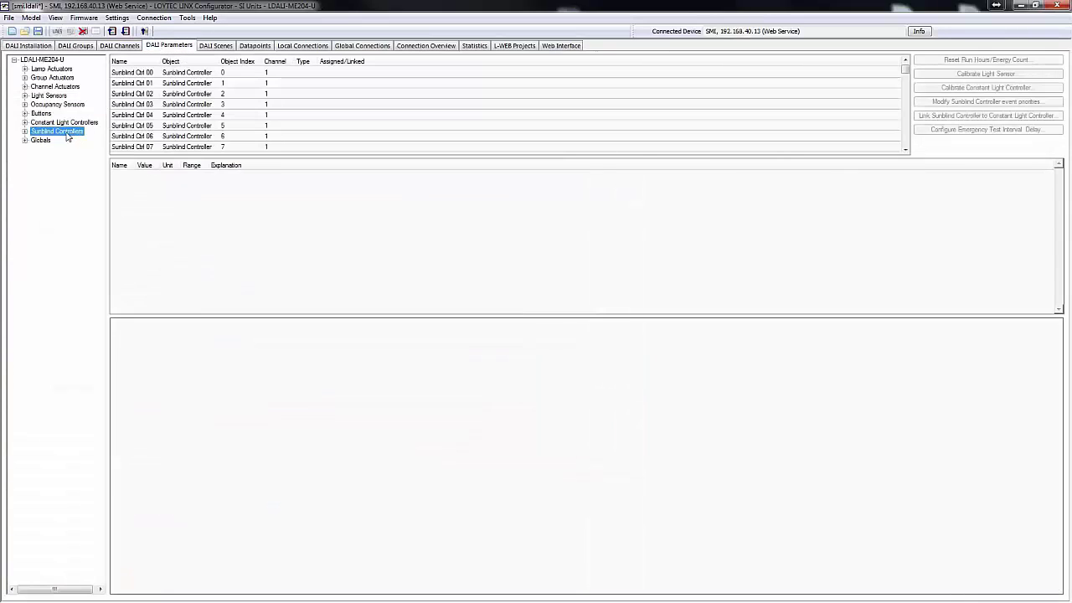
left_click(25, 132)
left_click(59, 141)
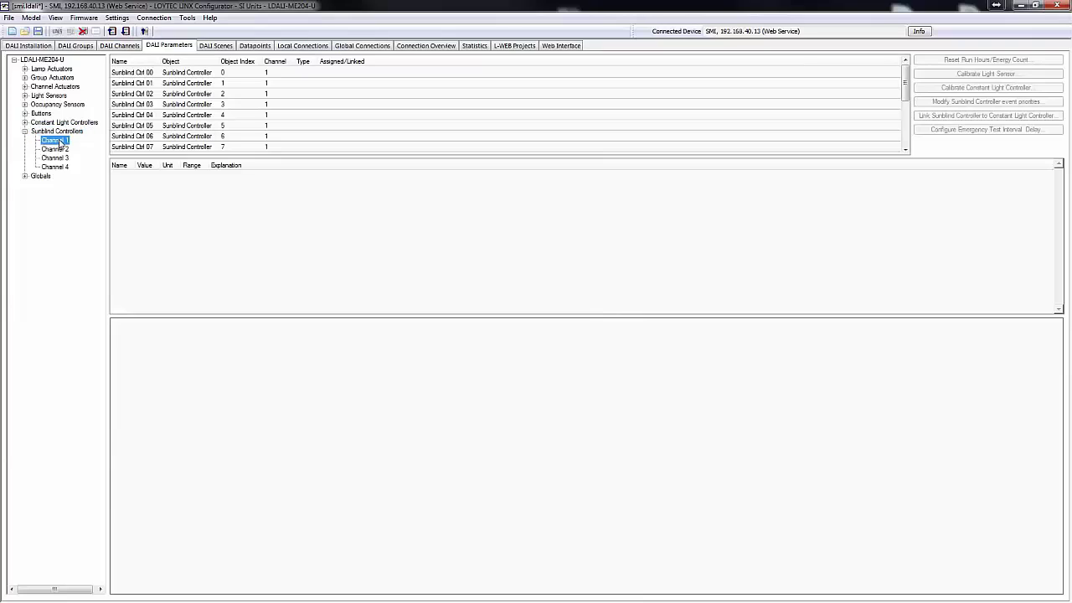
left_click(185, 73)
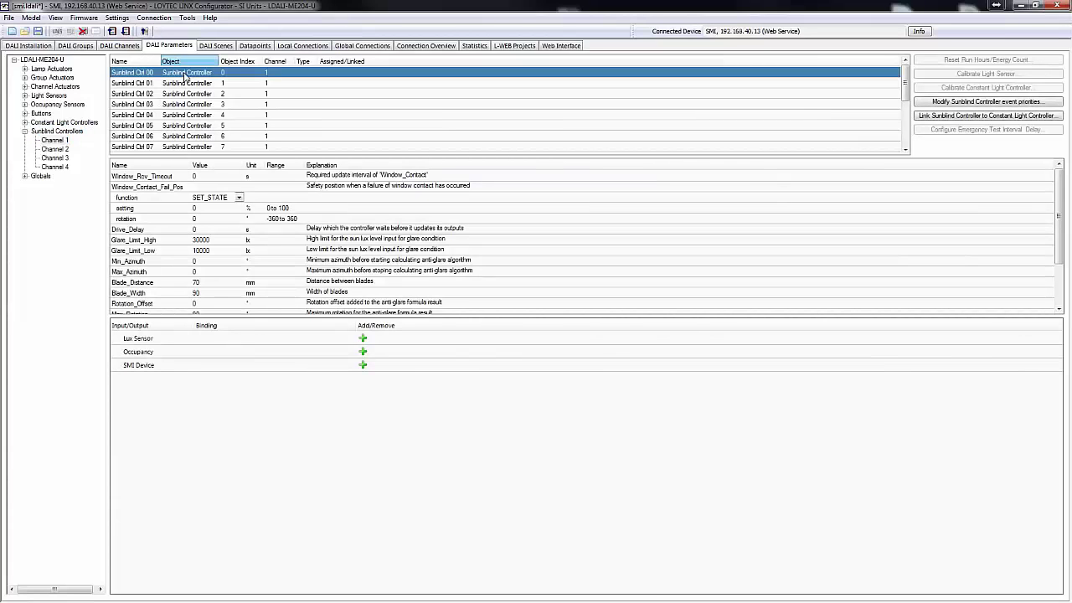
Step: Add Lux Sensor, Occupancy and SMI Device binding slots to Sunblind Ctrl 00
left_click(363, 338)
left_click(362, 365)
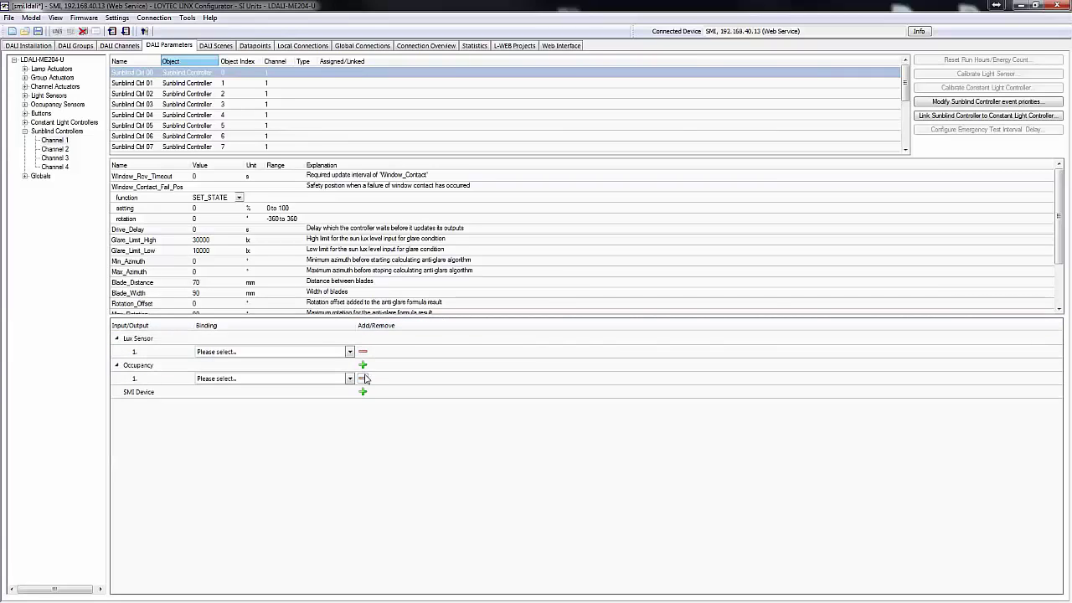
left_click(362, 392)
left_click(350, 405)
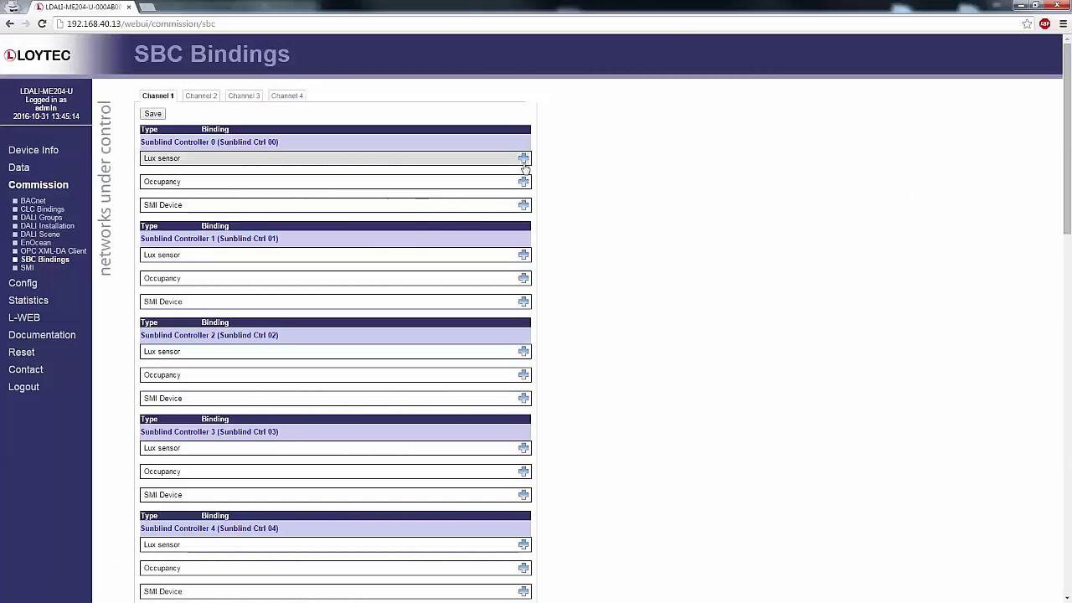
Step: Bind Light Sensor 0, Occupancy Sensor 0 and SMI Sunblind 2 to Sunblind Controller 0, then save
left_click(523, 158)
left_click(370, 172)
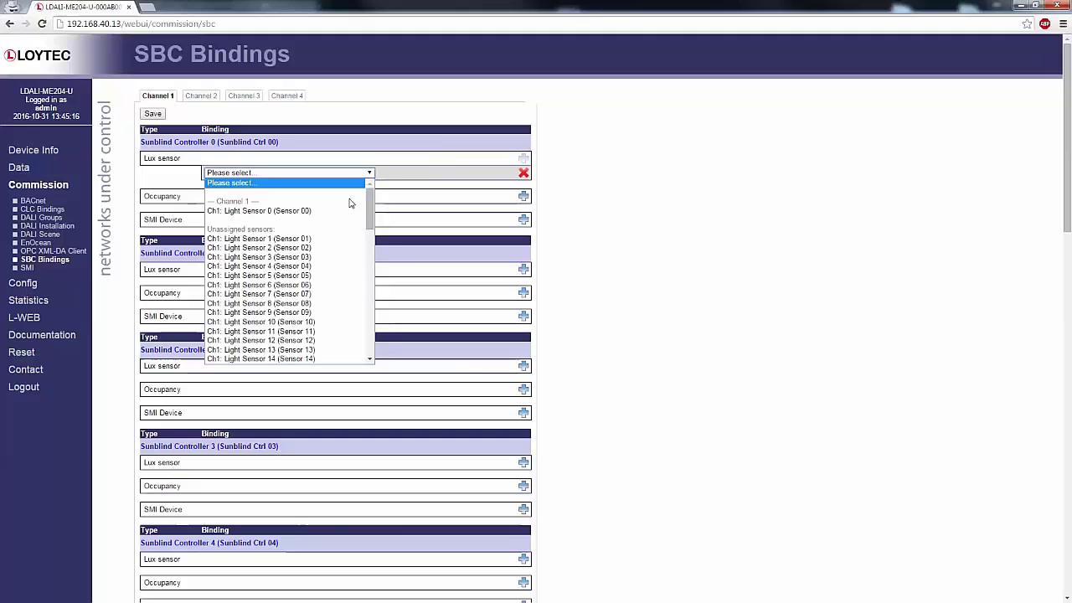
left_click(333, 211)
left_click(523, 196)
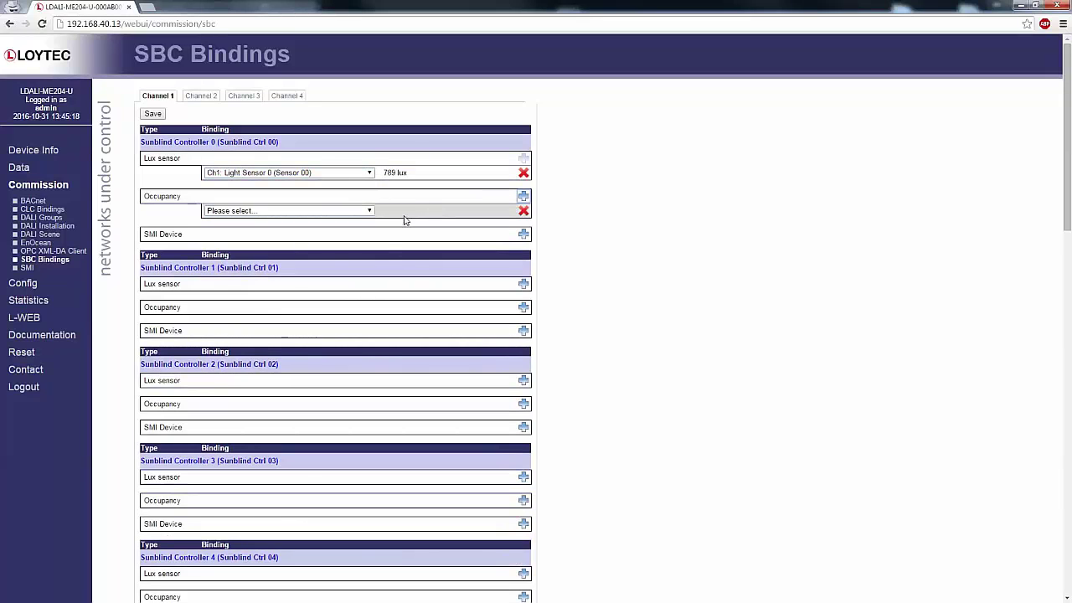
left_click(369, 211)
left_click(352, 249)
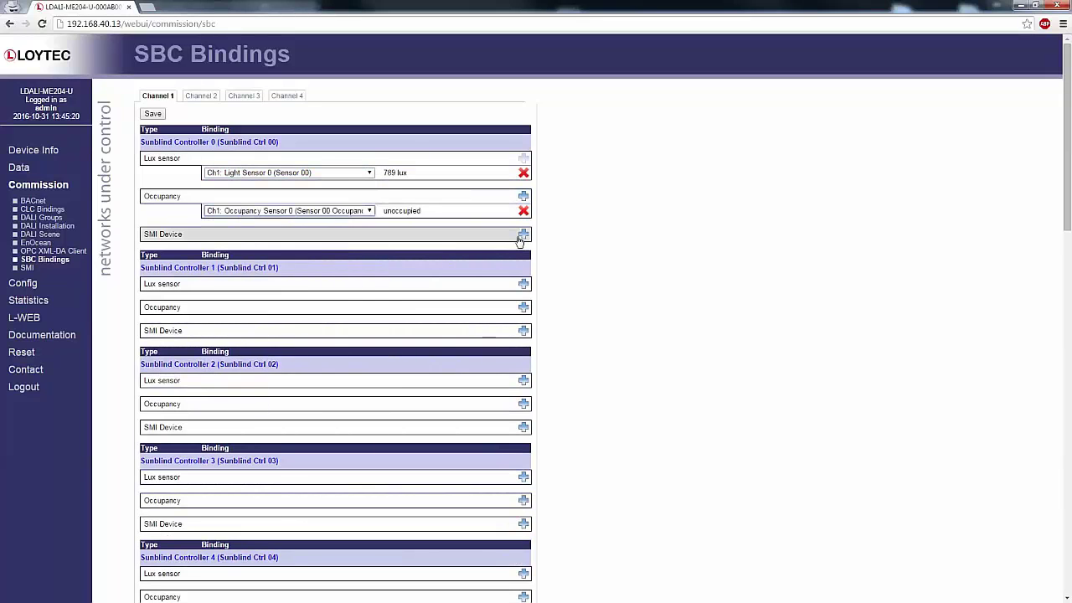
left_click(523, 233)
left_click(351, 249)
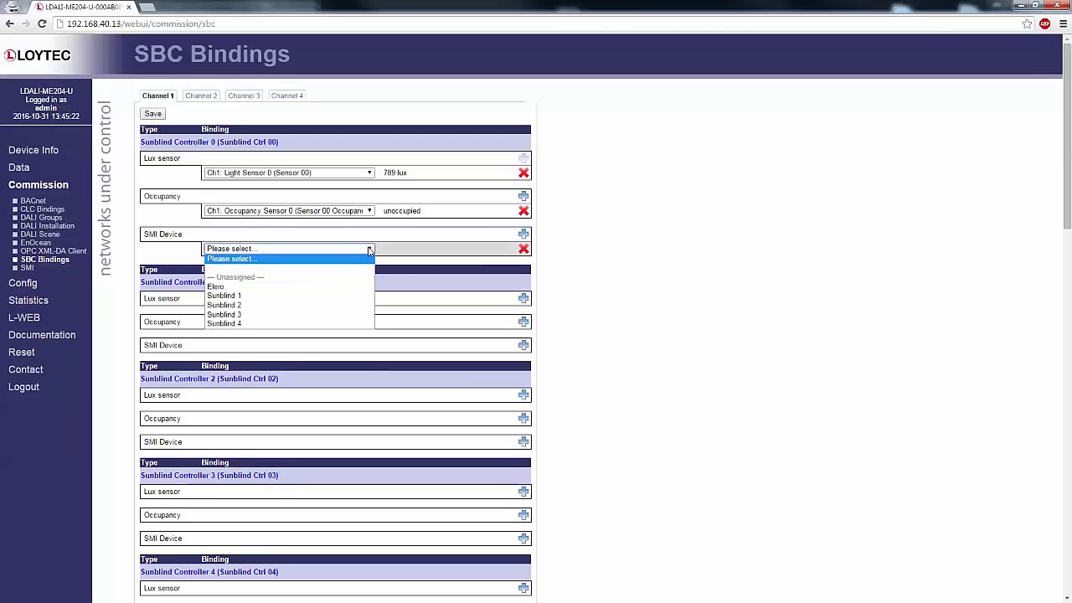
left_click(341, 306)
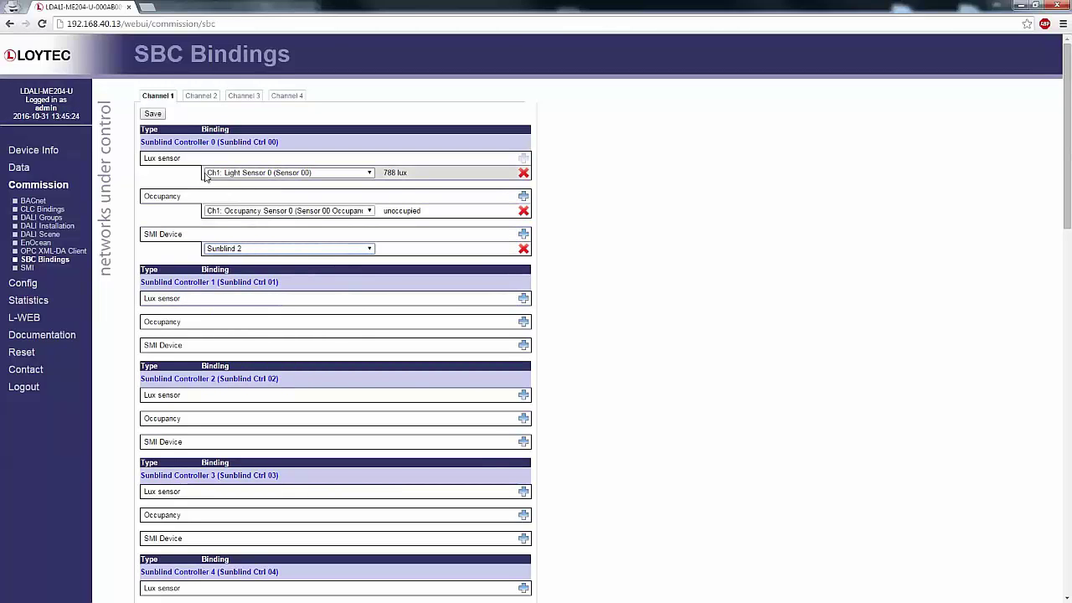
left_click(152, 115)
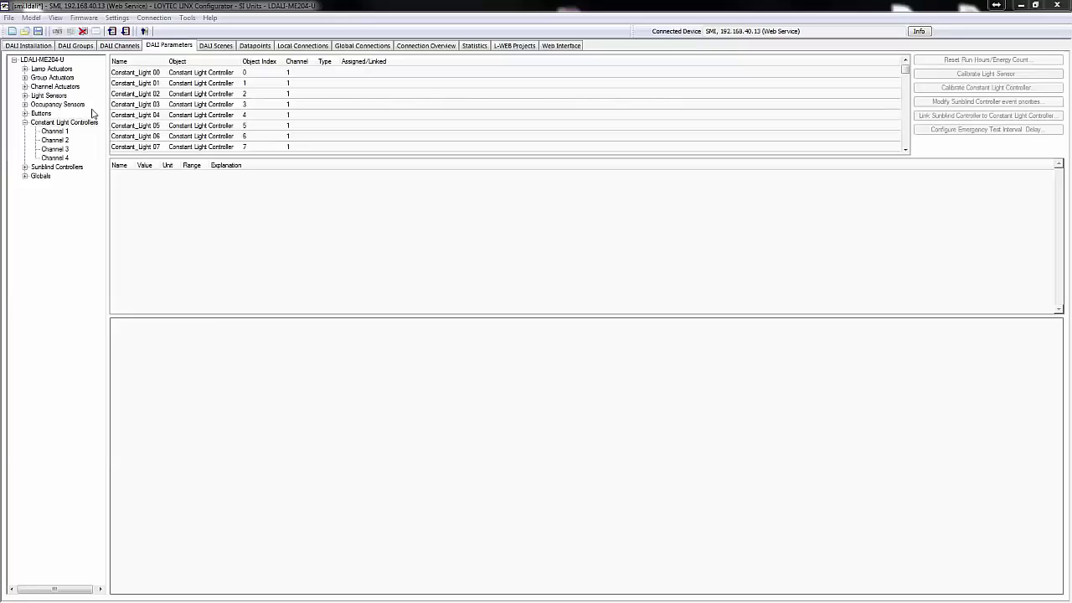
Step: Keep Constant_Light 00 in DISABLED mode and add Constant_Light 09 as its neighboring controller
left_click(132, 73)
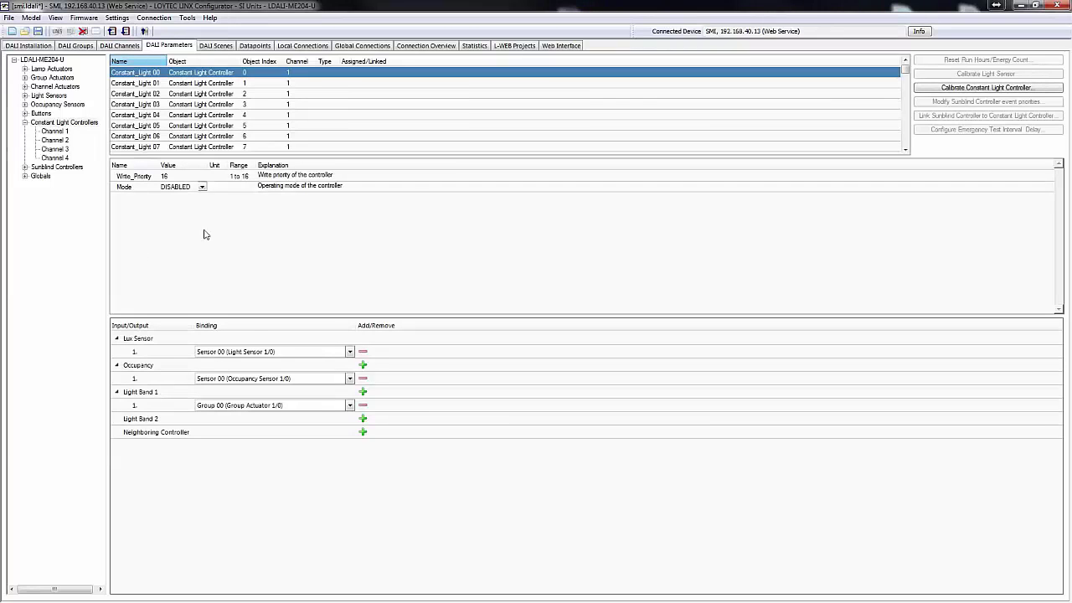
left_click(201, 187)
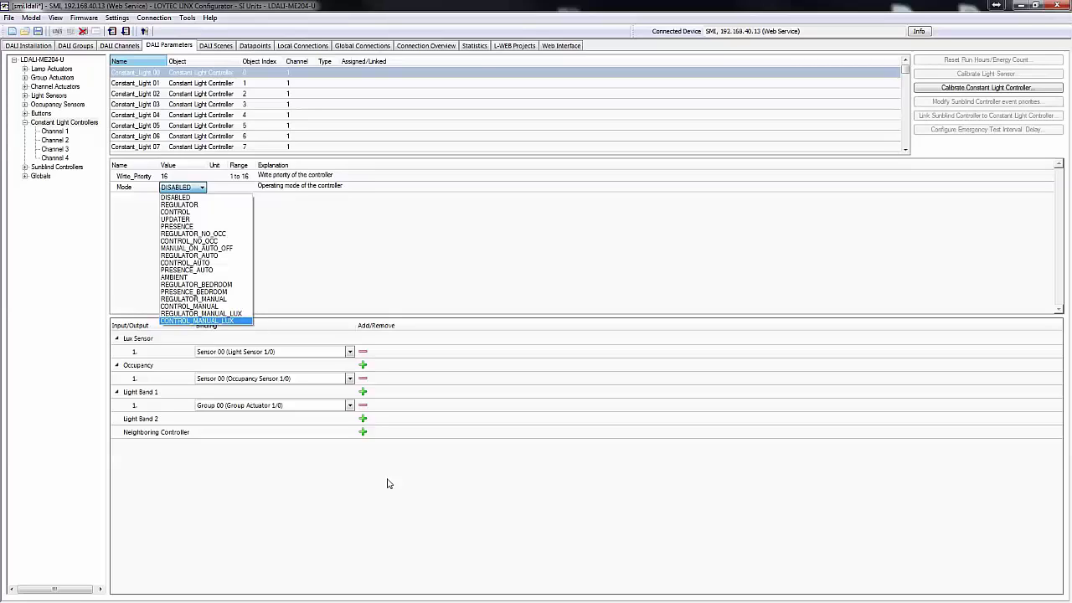
left_click(387, 483)
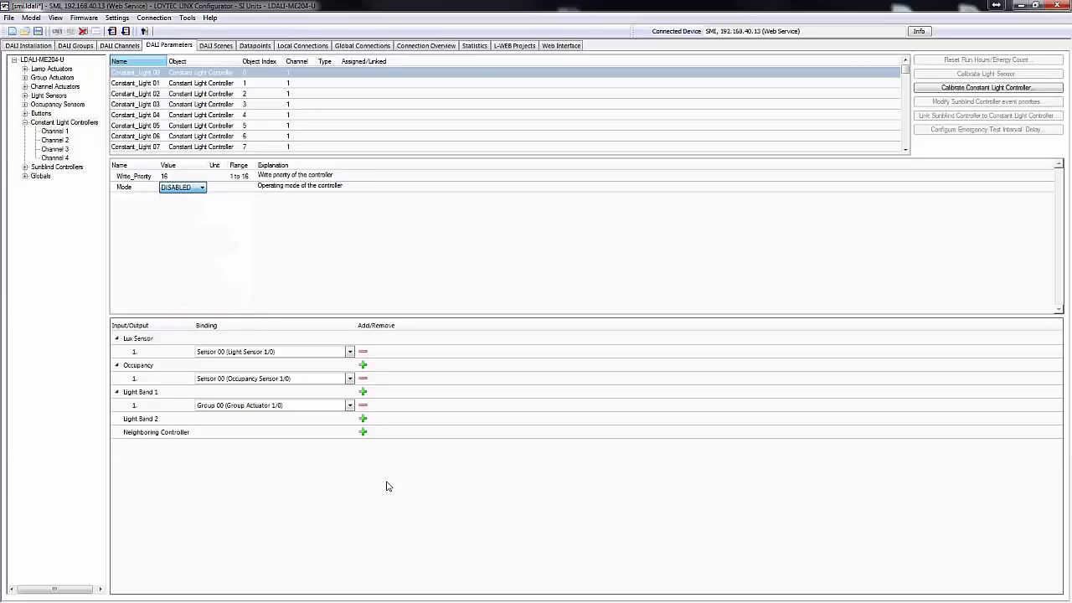
left_click(363, 432)
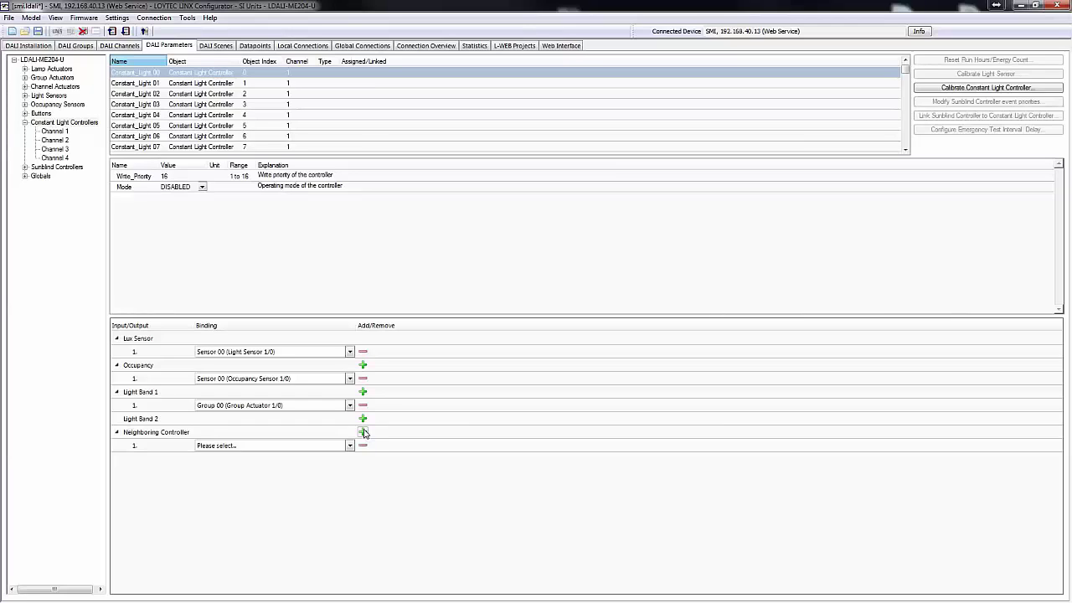
left_click(349, 446)
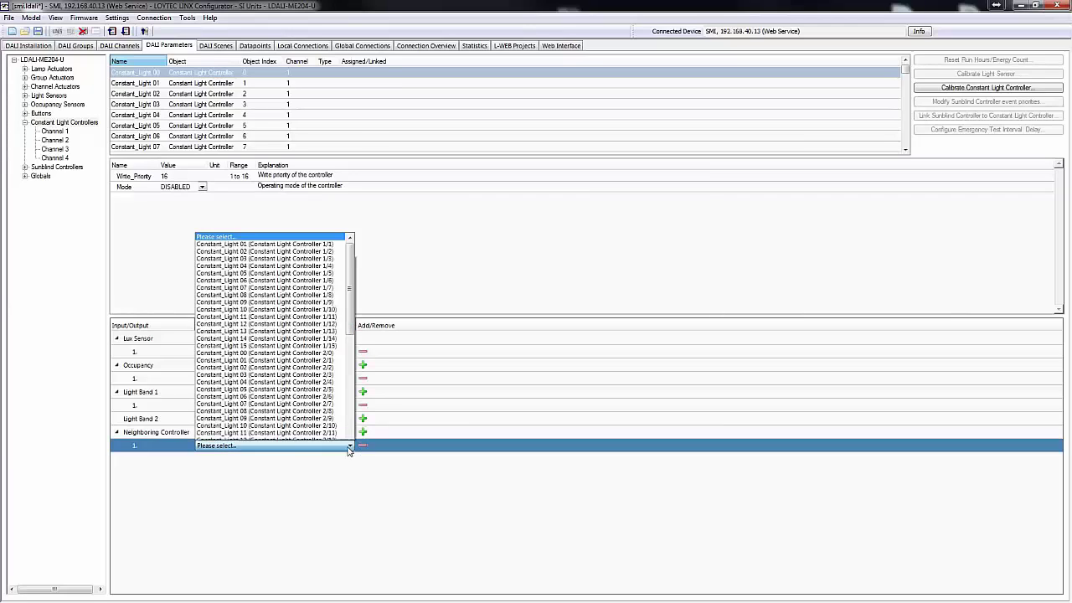
left_click(326, 290)
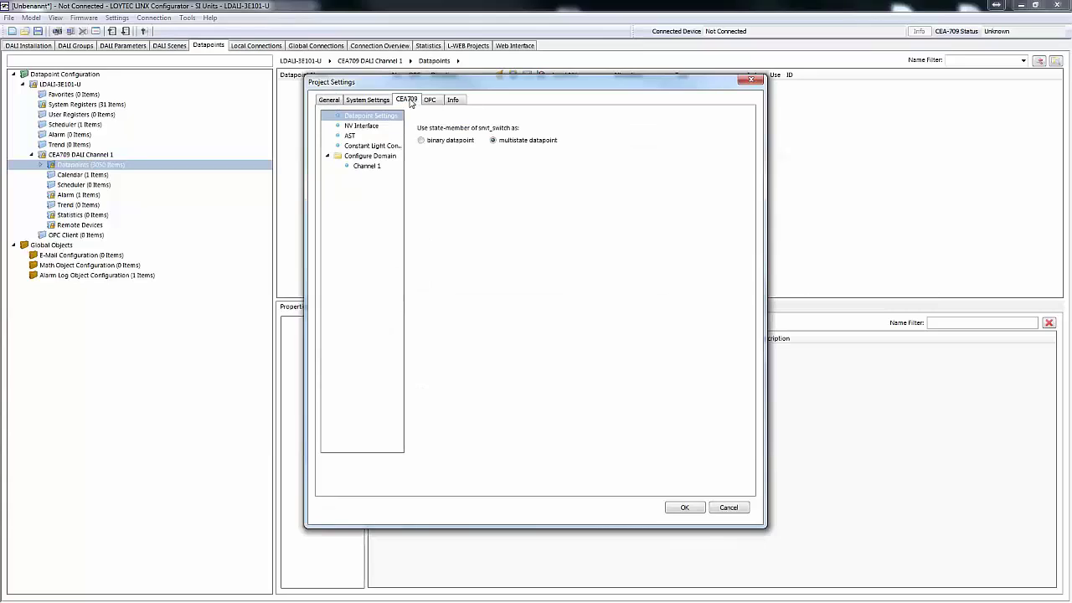
Step: Check User NV object under CEA709 NV Interface, apply, then open the empty Datapoints > User folder
left_click(381, 128)
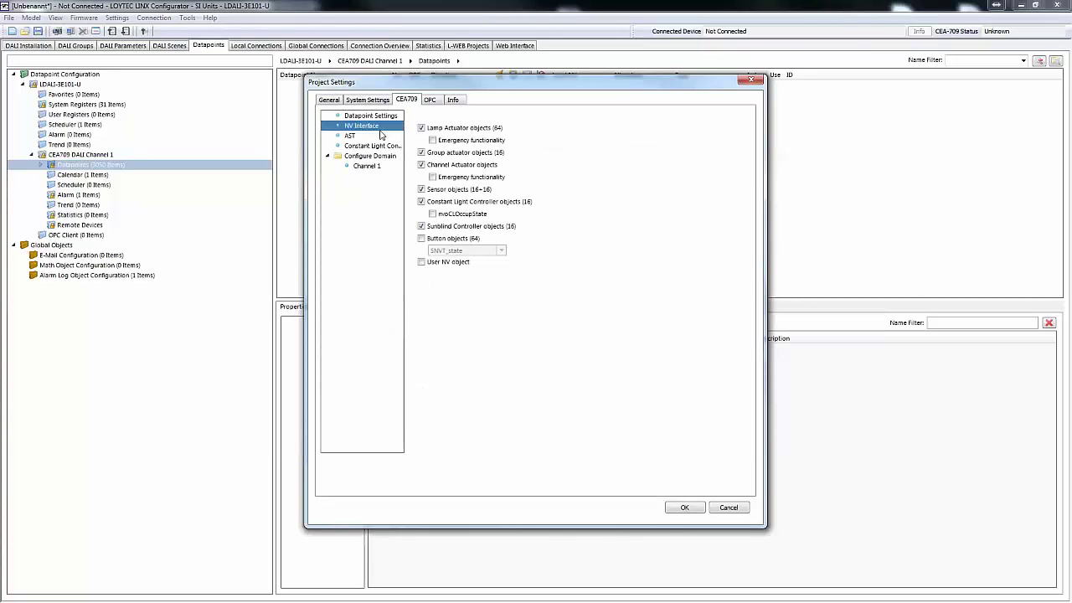
left_click(421, 262)
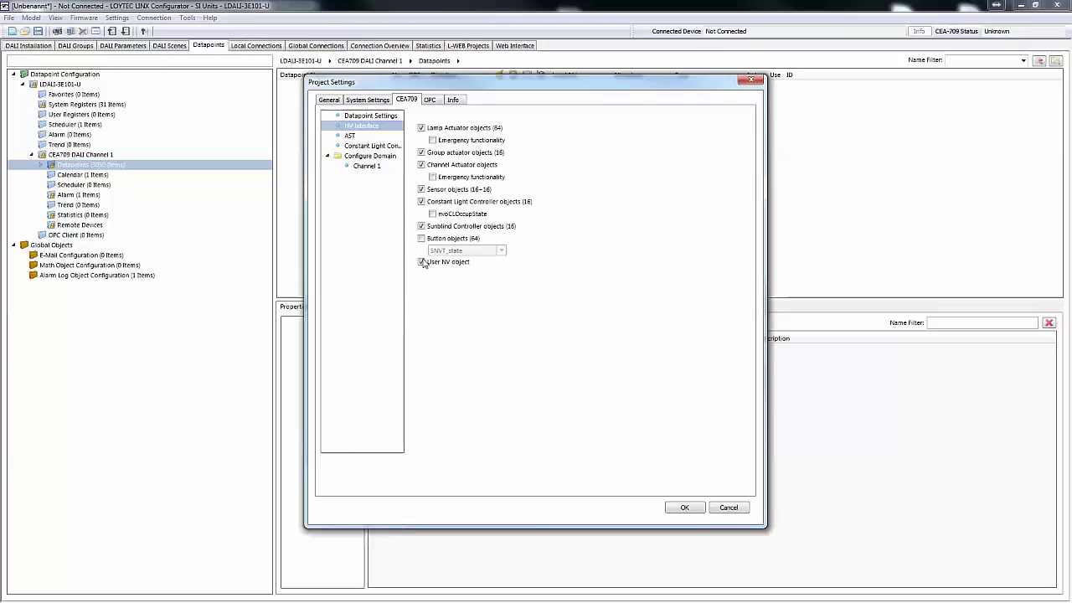
left_click(683, 508)
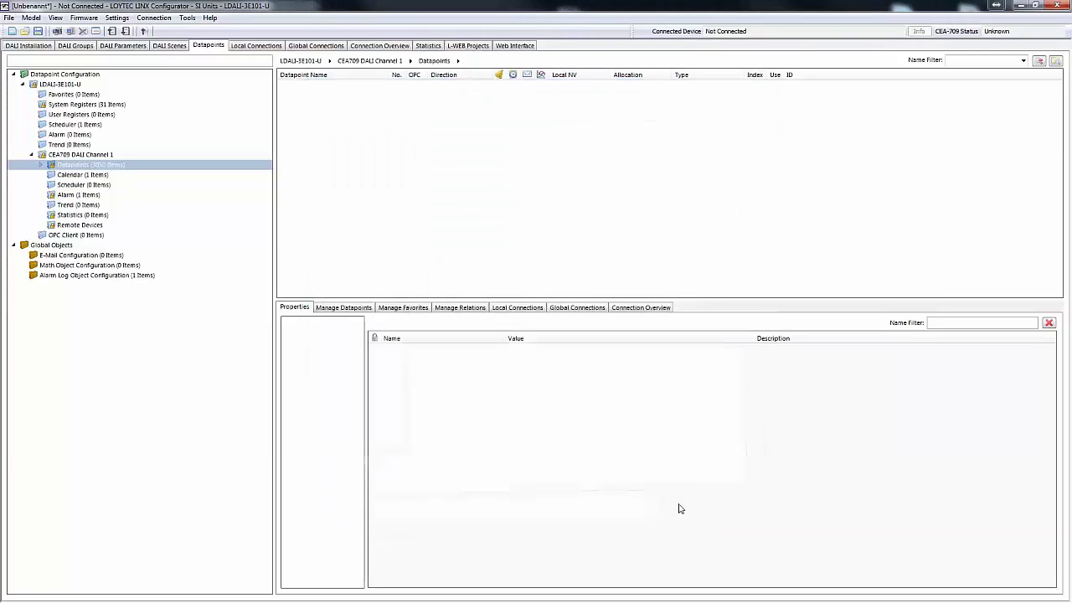
left_click(42, 166)
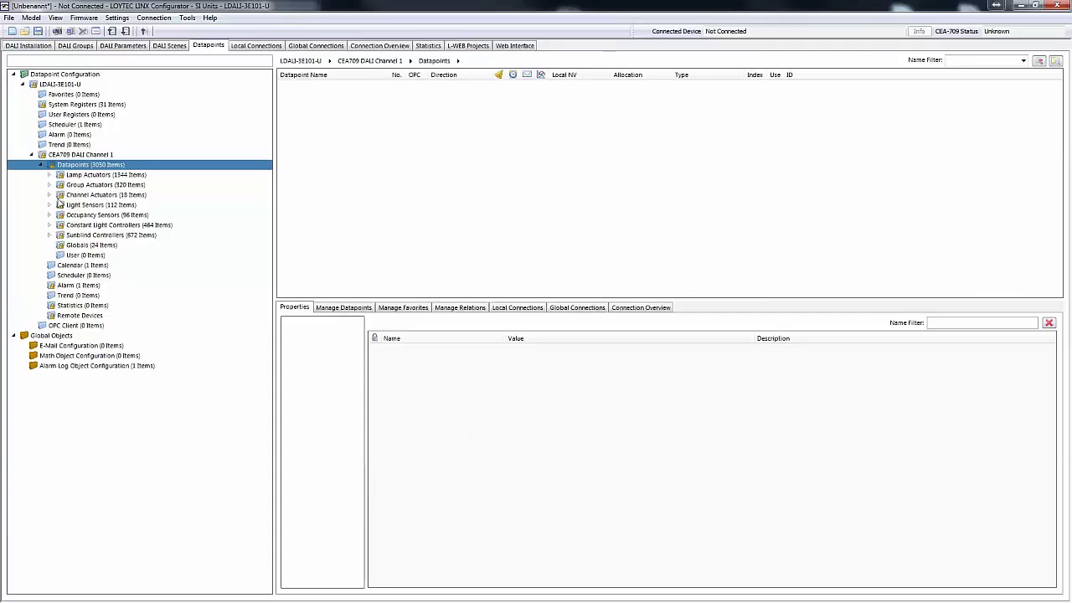
left_click(80, 255)
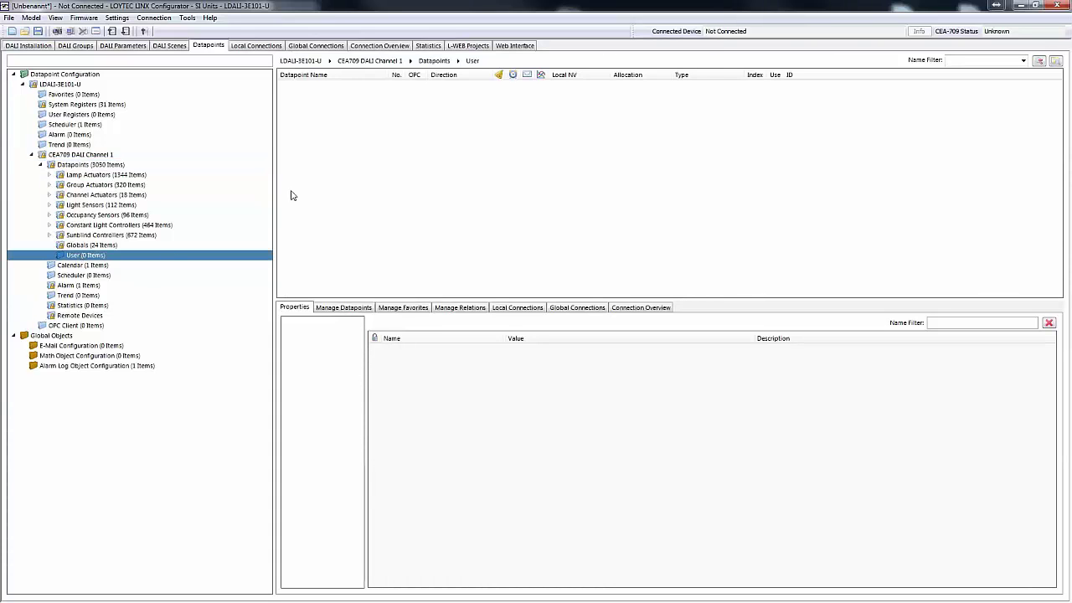